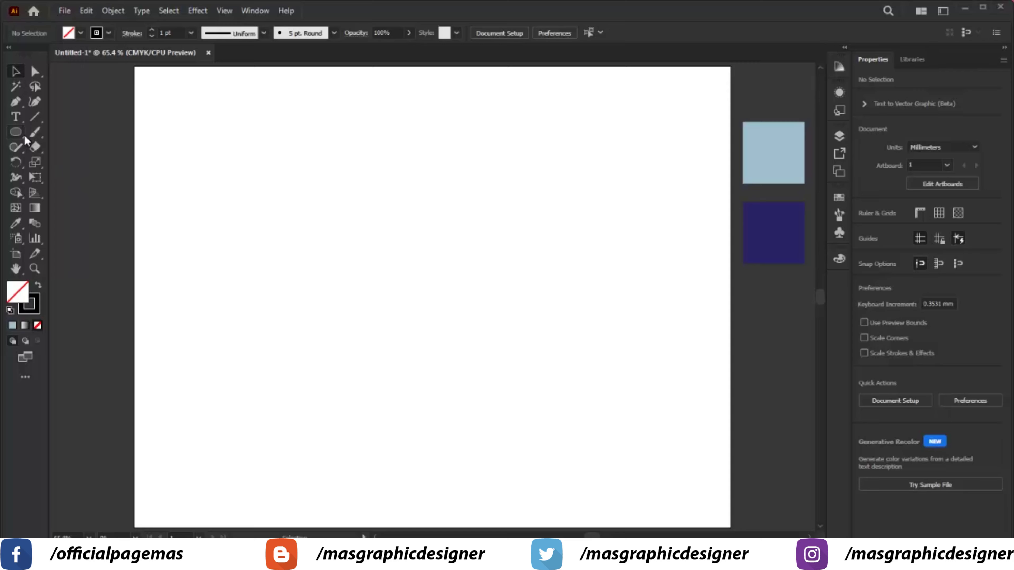
Create a 50×150 mm ellipse and centre it on the artboard.
{"action": "left_click", "coordinate": [385, 186]}
{"action": "type", "text": "50"}
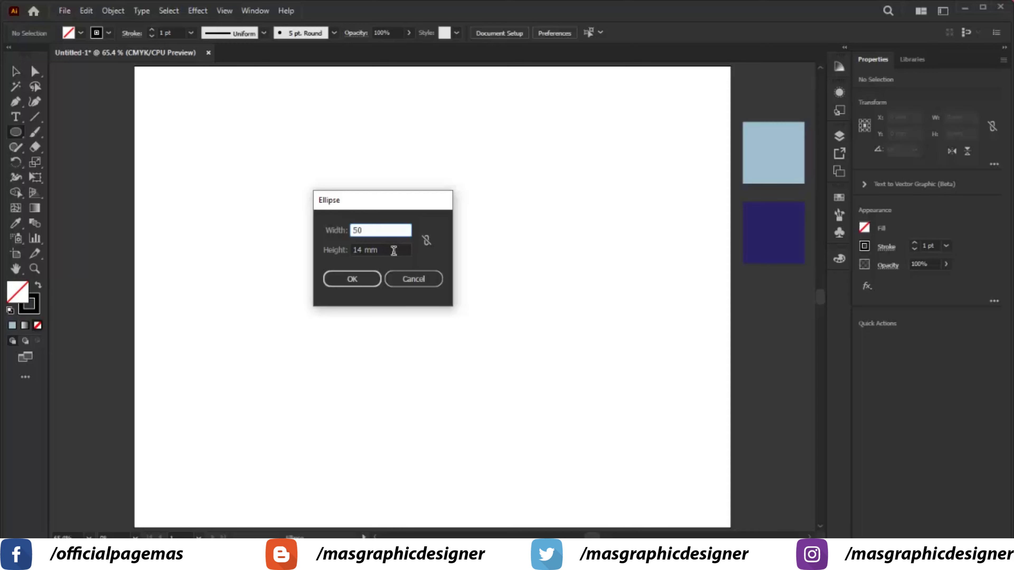
{"action": "double_click", "coordinate": [359, 250]}
{"action": "type", "text": "150"}
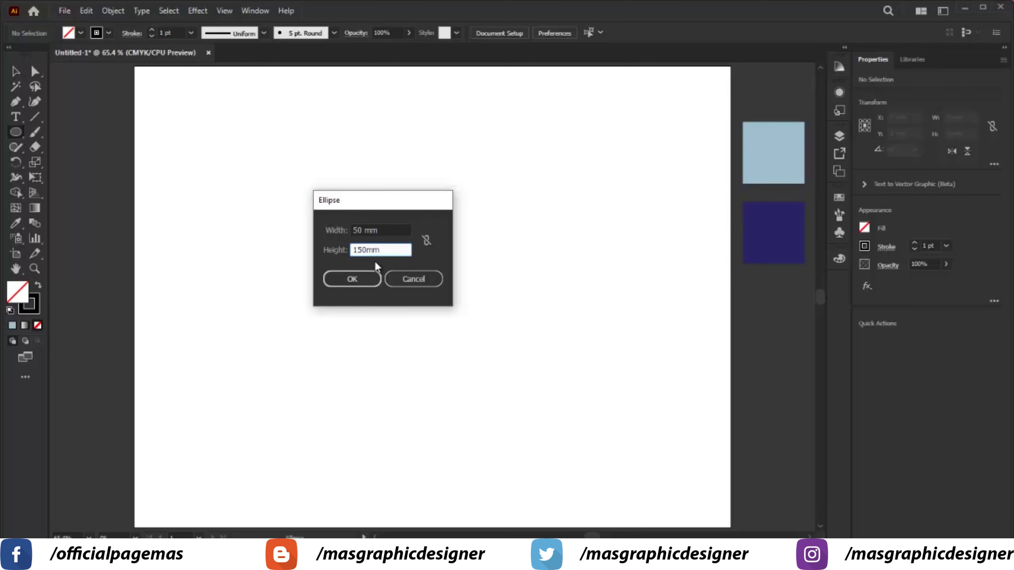
{"action": "left_click", "coordinate": [354, 280]}
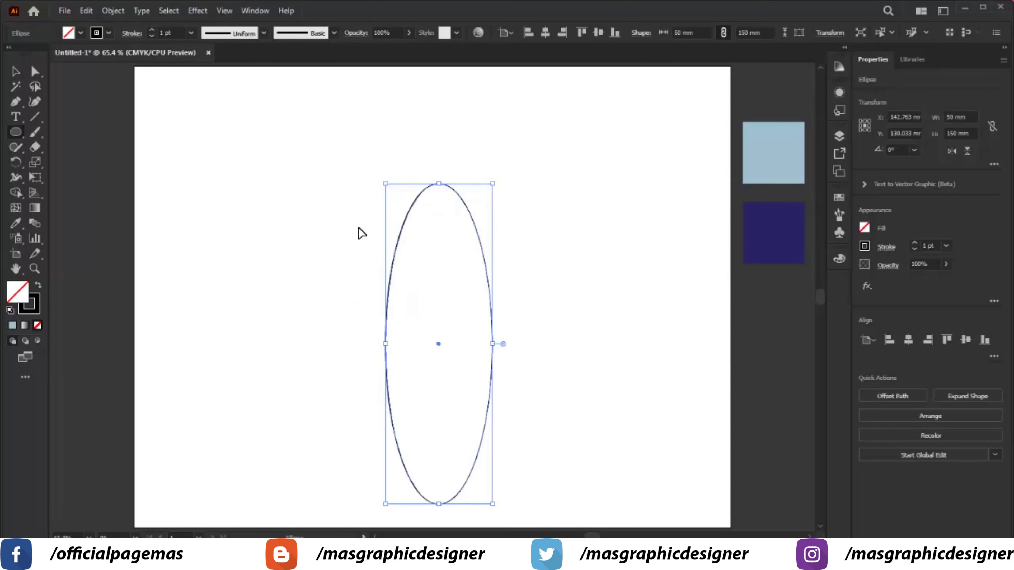
{"action": "key", "text": "v"}
{"action": "left_click", "coordinate": [545, 32]}
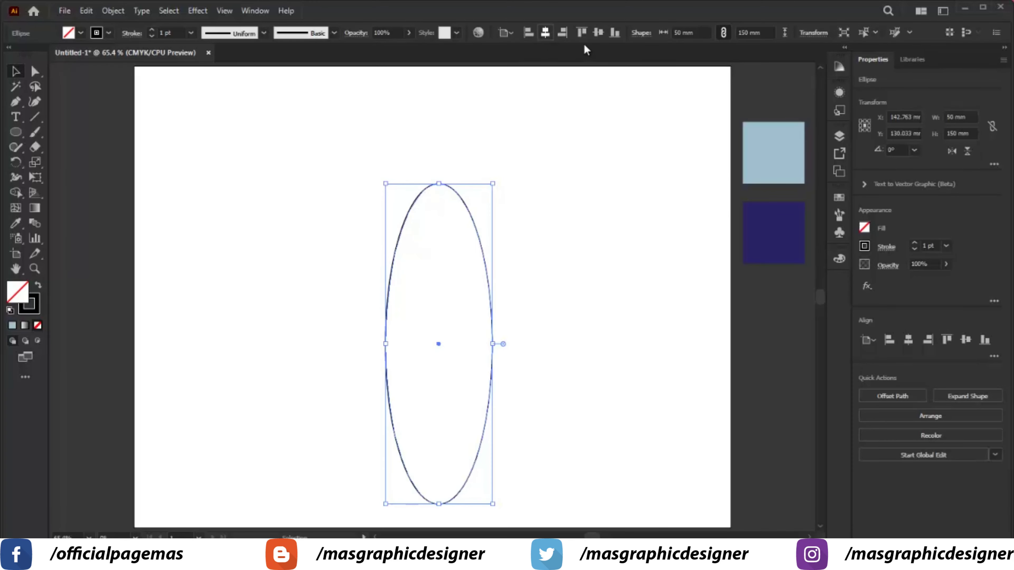
{"action": "left_click", "coordinate": [598, 33]}
{"action": "left_click", "coordinate": [562, 150]}
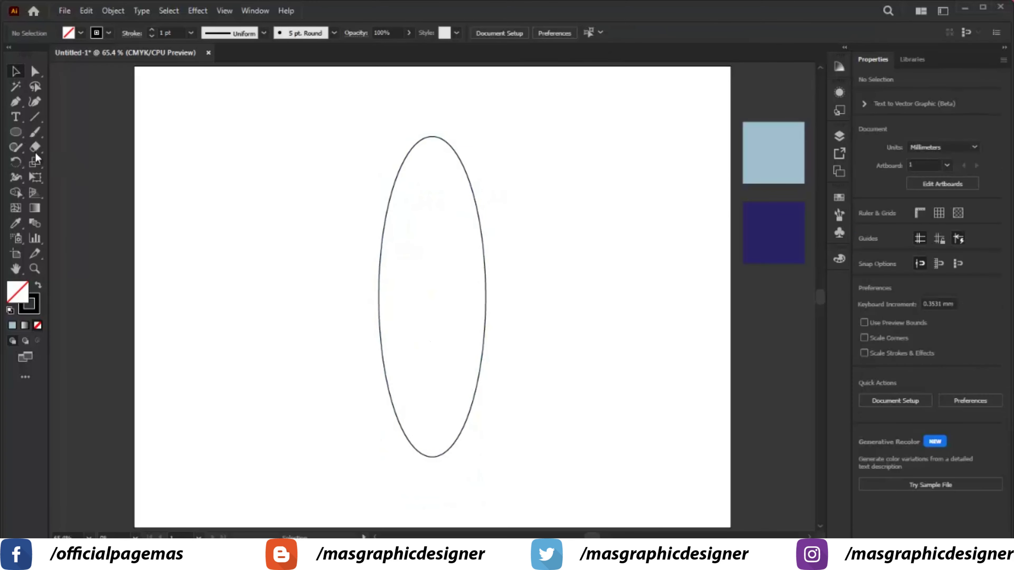
Add a 30×100 mm ellipse and centre both ellipses together on the artboard.
{"action": "left_click", "coordinate": [20, 131]}
{"action": "left_click", "coordinate": [328, 209]}
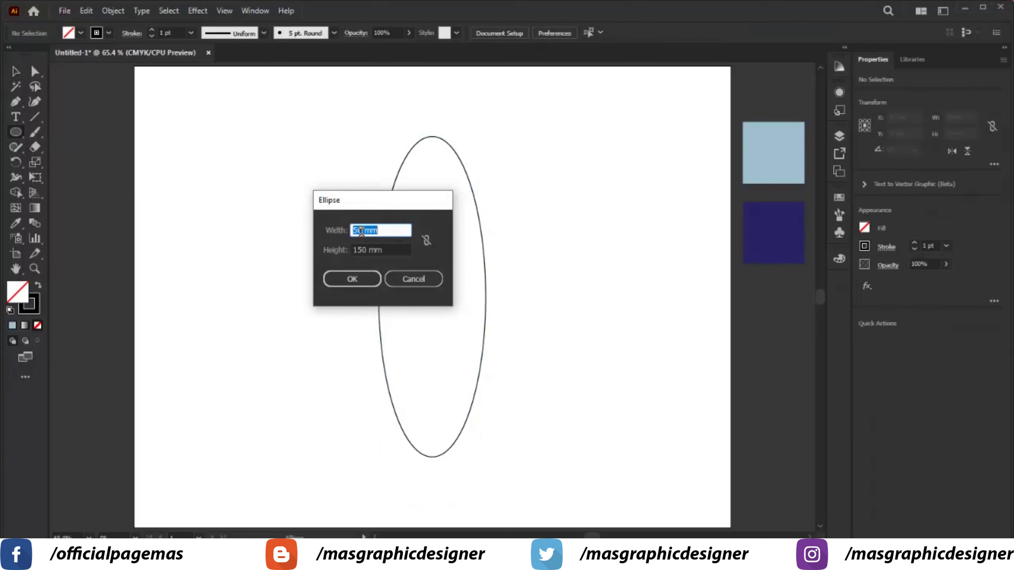
{"action": "double_click", "coordinate": [360, 249]}
{"action": "type", "text": "100"}
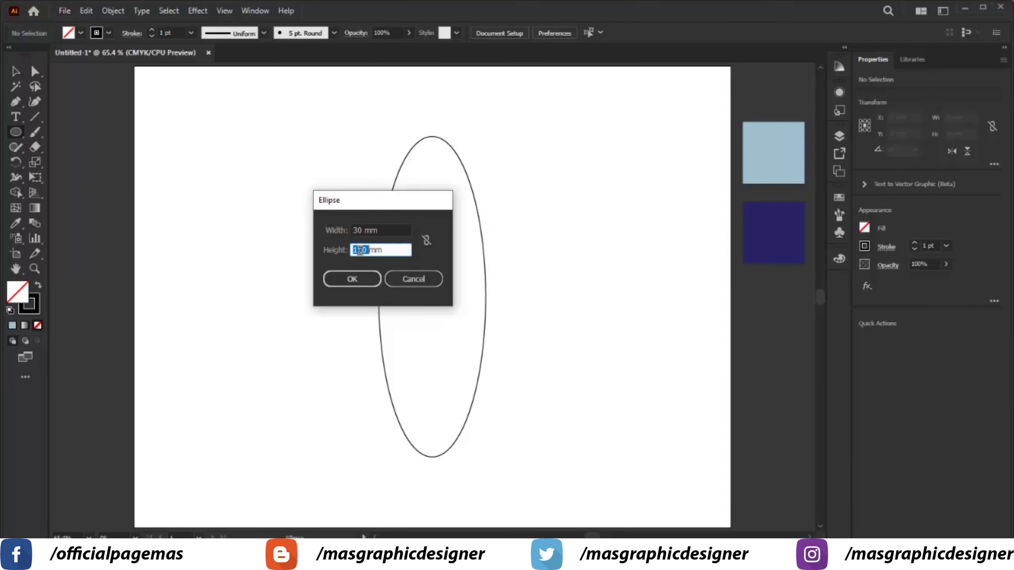
{"action": "left_click", "coordinate": [370, 281]}
{"action": "key", "text": "v"}
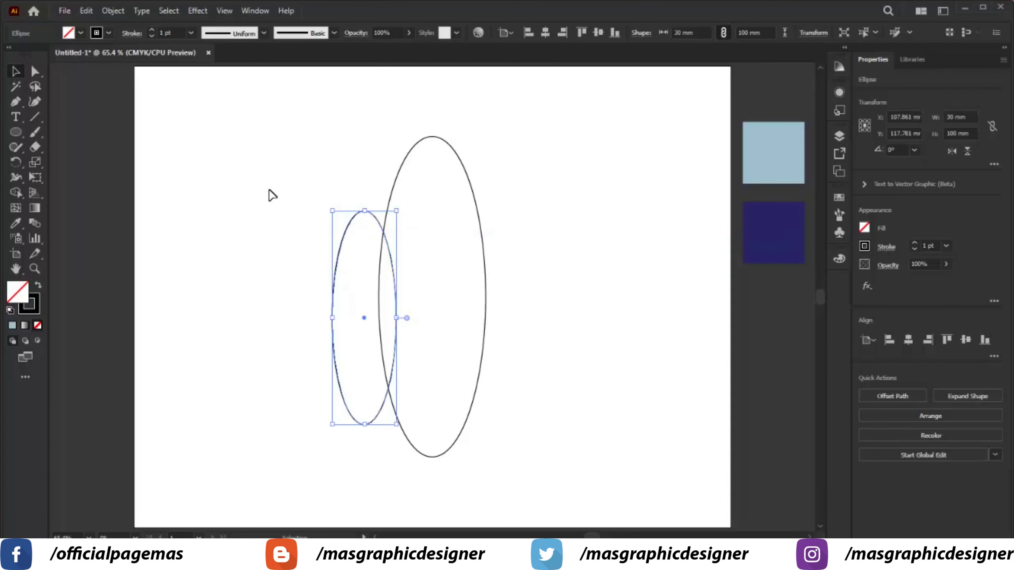
{"action": "left_click_drag", "start_coordinate": [428, 297], "coordinate": [255, 144]}
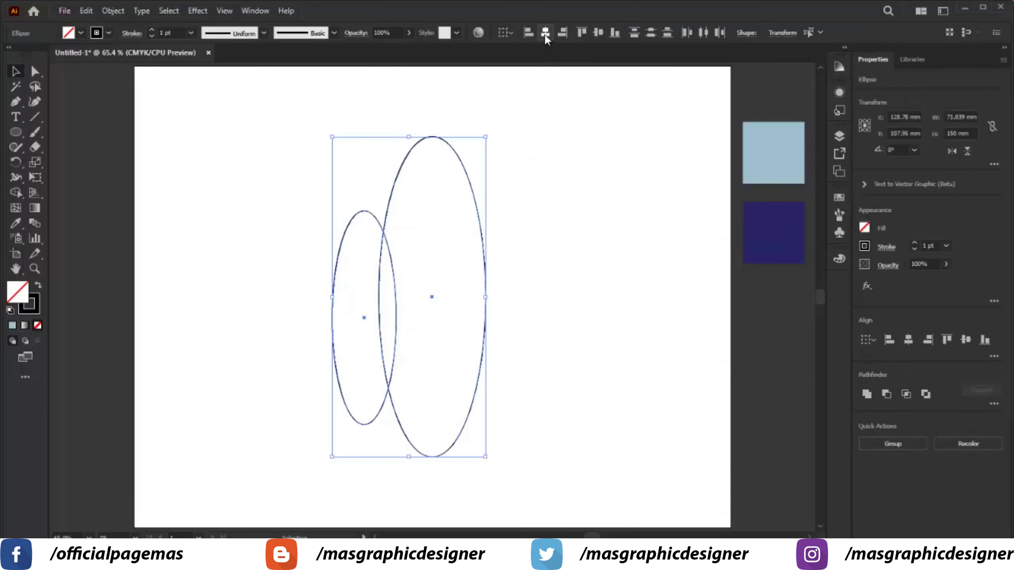
{"action": "left_click", "coordinate": [545, 32]}
{"action": "left_click", "coordinate": [598, 32]}
{"action": "left_click", "coordinate": [561, 190]}
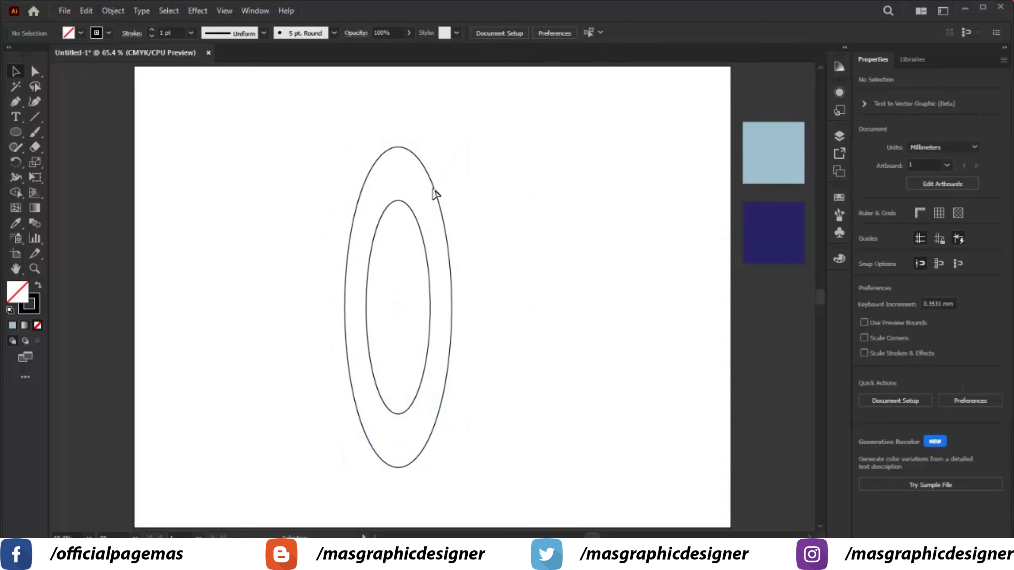
{"action": "left_click_drag", "start_coordinate": [523, 127], "coordinate": [222, 313]}
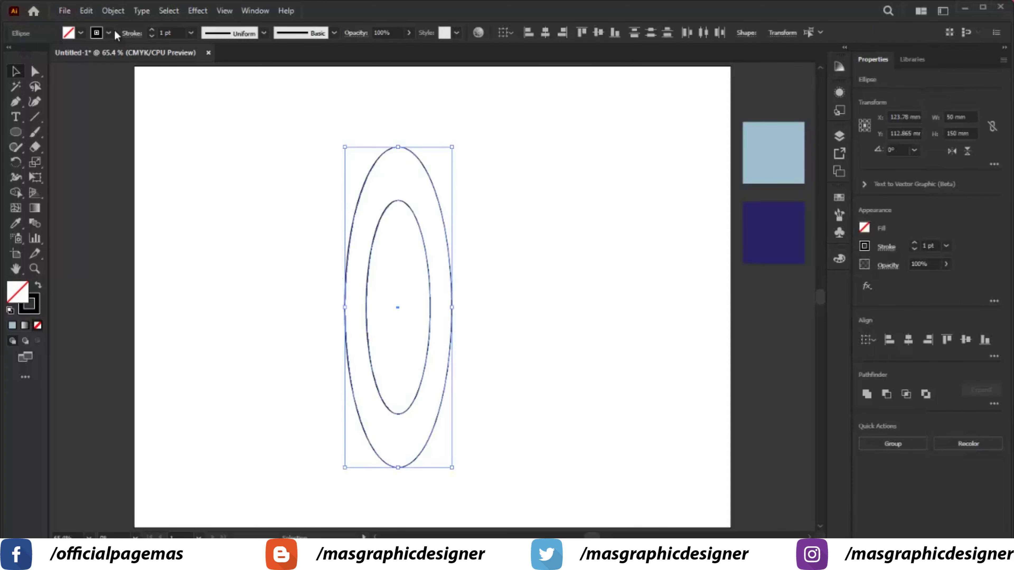
{"action": "left_click", "coordinate": [86, 11]}
Paste a copy of the ellipse pair in place and shift it 10 mm right.
{"action": "left_click", "coordinate": [108, 71]}
{"action": "left_click", "coordinate": [86, 11]}
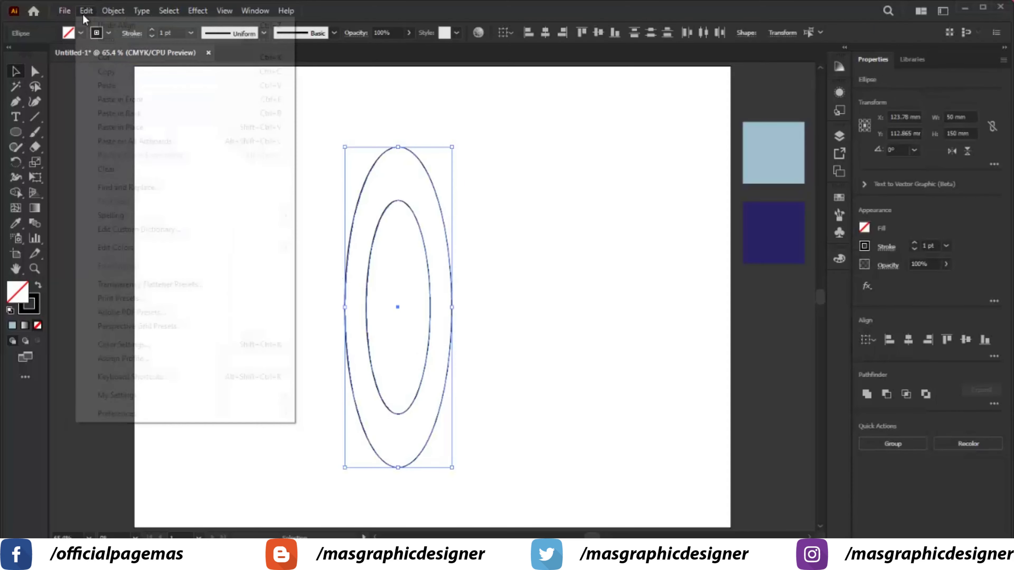
{"action": "left_click", "coordinate": [120, 127]}
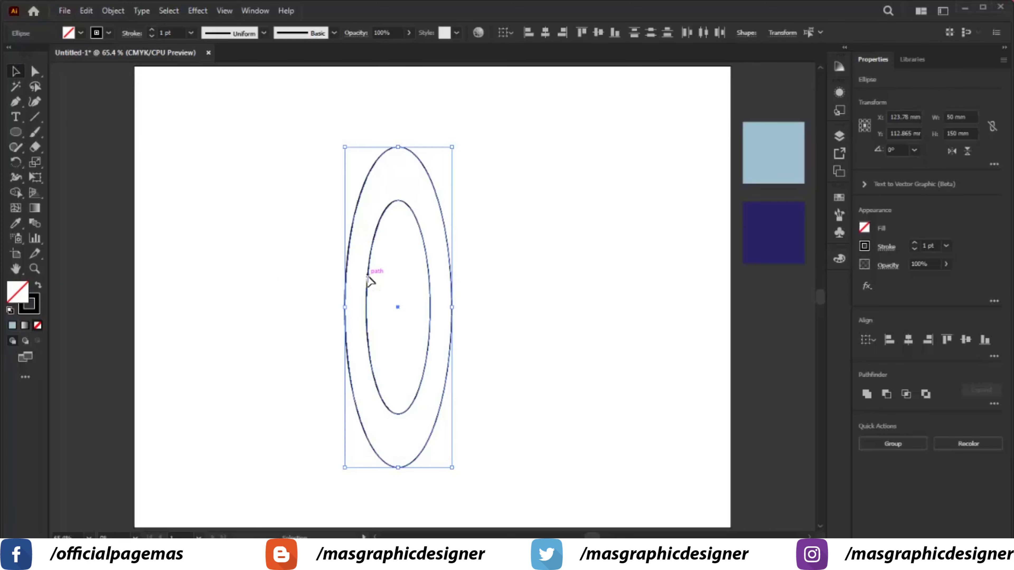
{"action": "left_click_drag", "start_coordinate": [368, 280], "coordinate": [390, 284]}
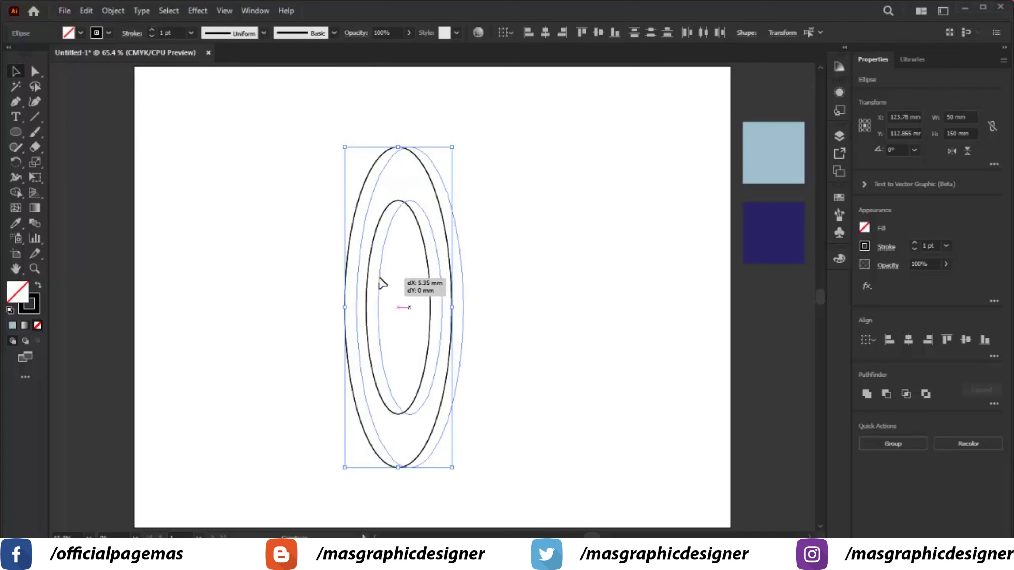
{"action": "left_click", "coordinate": [267, 205]}
Draw a horizontal line touching the tops of the ellipses.
{"action": "key", "text": "z"}
{"action": "left_click_drag", "start_coordinate": [279, 108], "coordinate": [494, 336]}
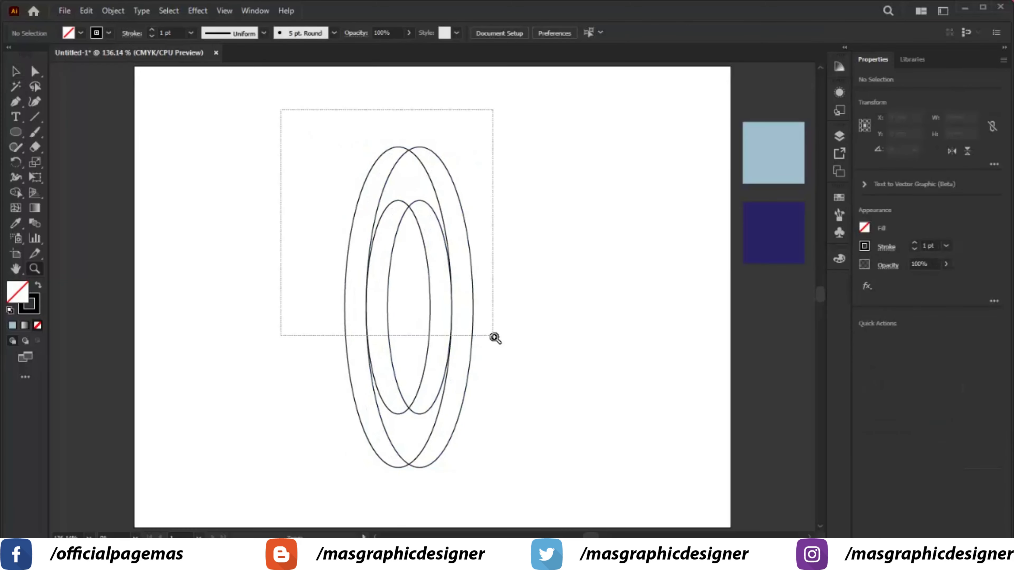
{"action": "left_click_drag", "start_coordinate": [318, 183], "coordinate": [303, 191]}
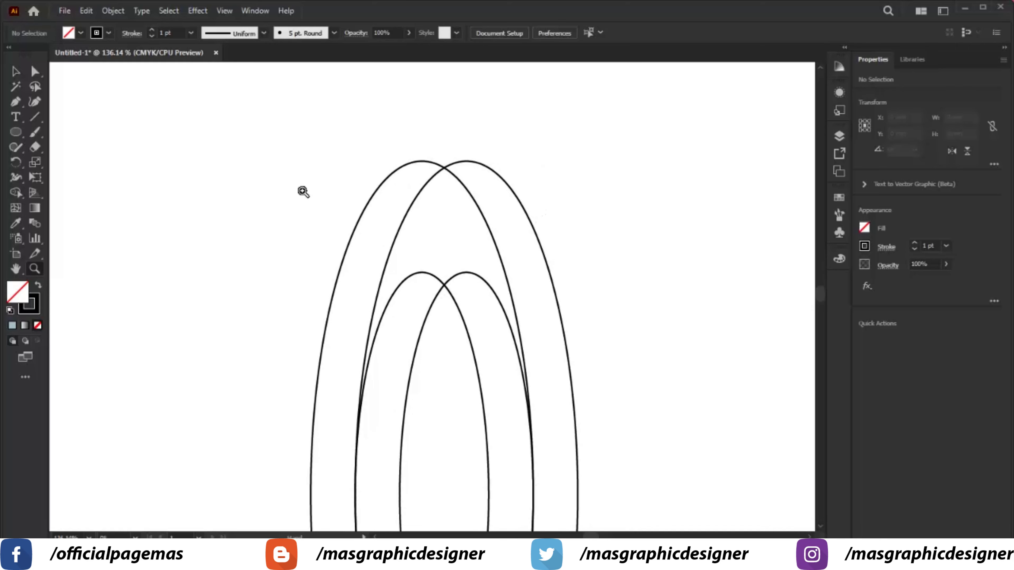
{"action": "left_click", "coordinate": [36, 118]}
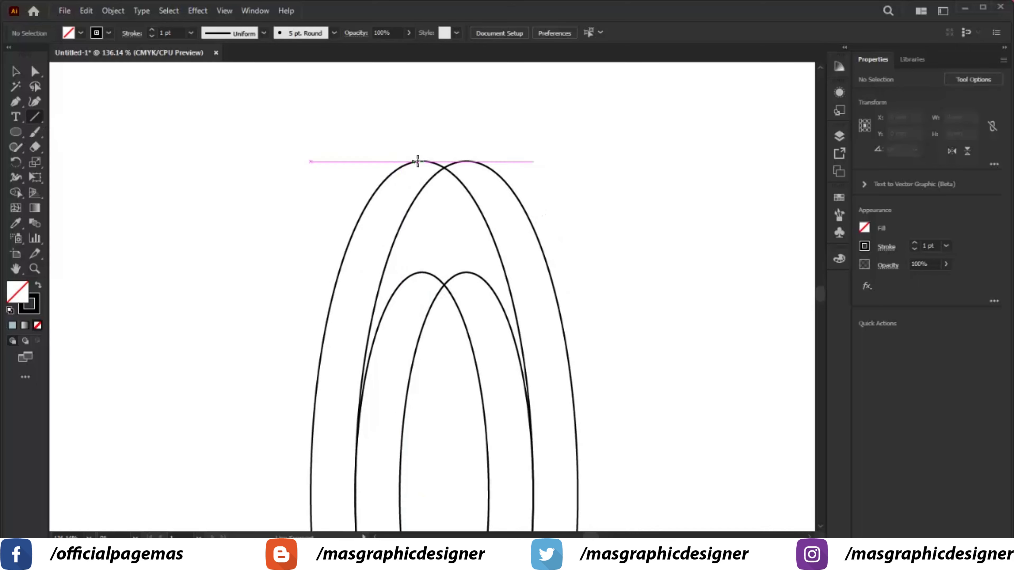
{"action": "mouse_move", "coordinate": [413, 162]}
{"action": "left_mouse_down"}
{"action": "mouse_move", "coordinate": [327, 162]}
{"action": "mouse_move", "coordinate": [559, 166]}
{"action": "mouse_move", "coordinate": [495, 210]}
{"action": "left_mouse_up"}
{"action": "left_click", "coordinate": [16, 71]}
{"action": "left_click", "coordinate": [452, 147]}
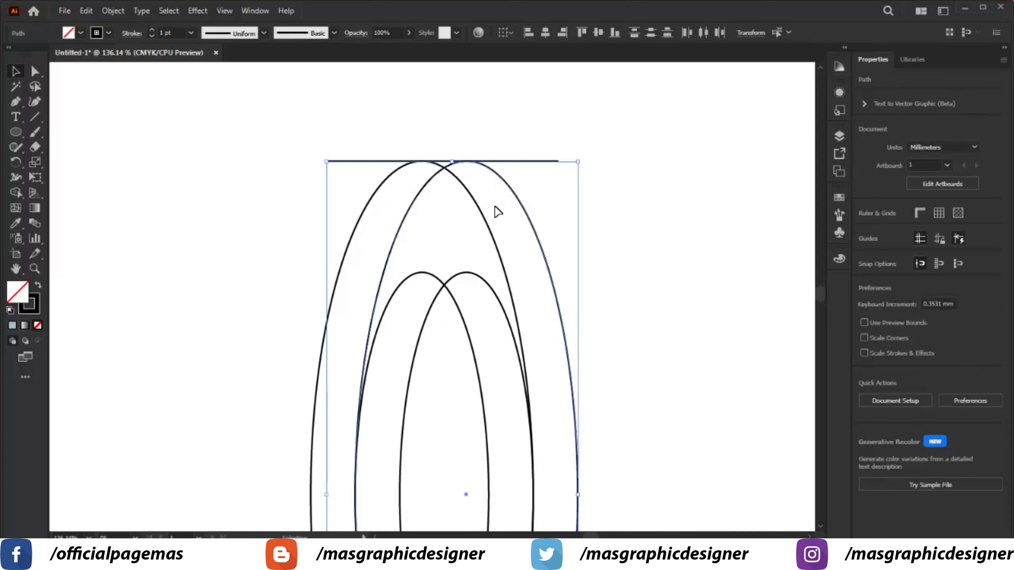
{"action": "left_click", "coordinate": [511, 191]}
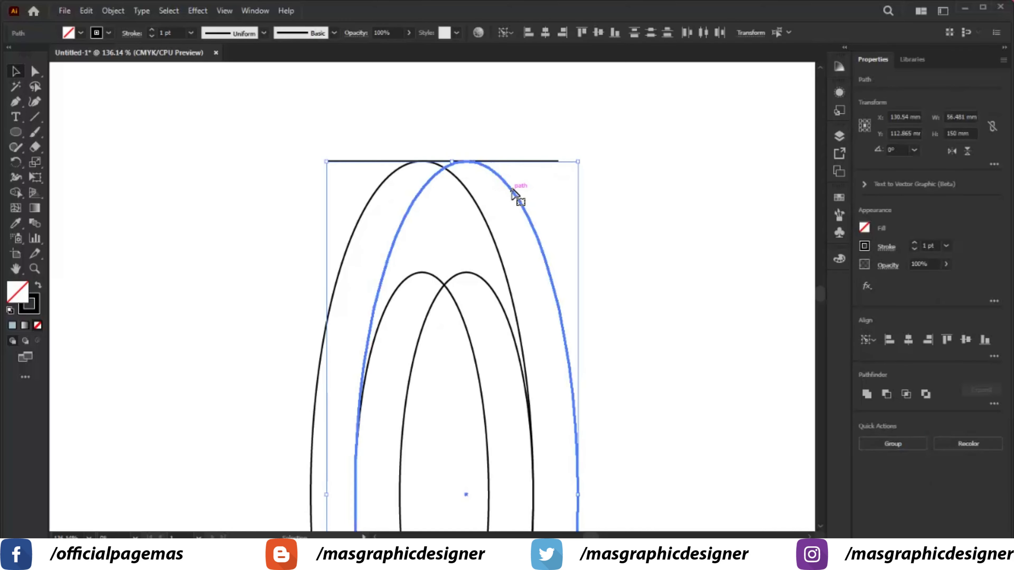
{"action": "left_click", "coordinate": [602, 120]}
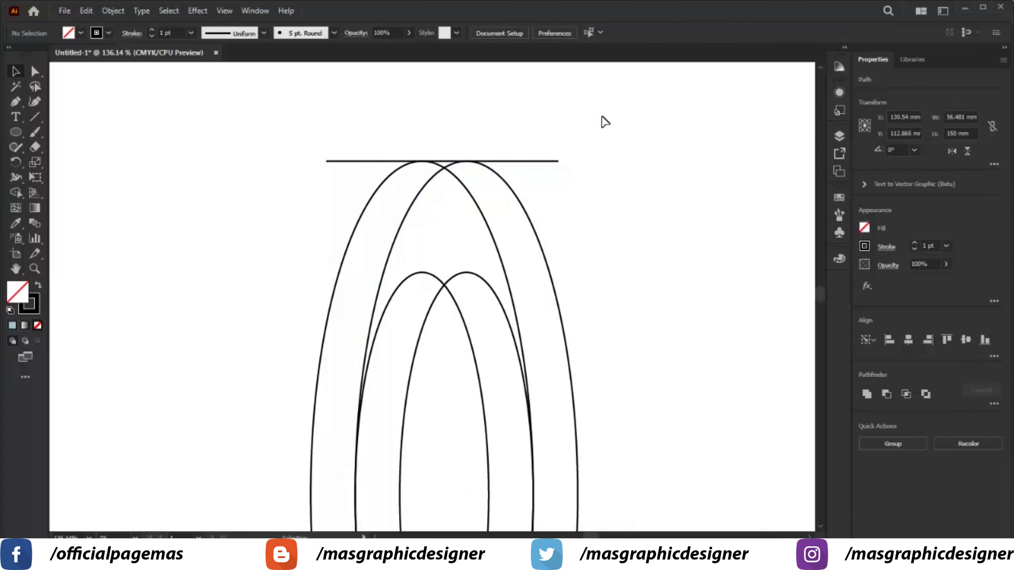
{"action": "key", "text": "ctrl+0"}
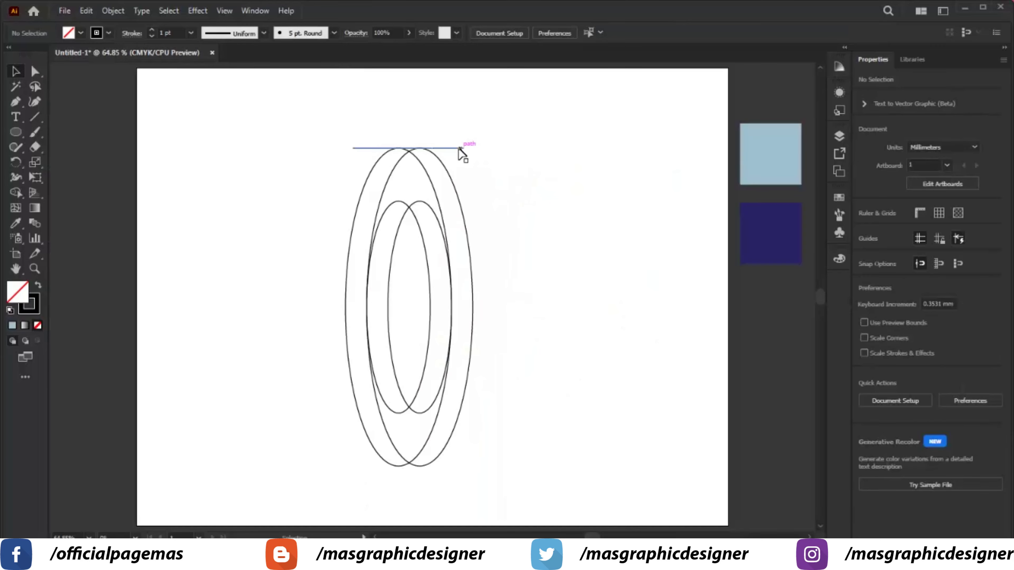
Paste a copy of the top line in place and move it down to the ellipses' bottoms.
{"action": "left_click", "coordinate": [461, 149]}
{"action": "left_click", "coordinate": [86, 11]}
{"action": "left_click", "coordinate": [110, 72]}
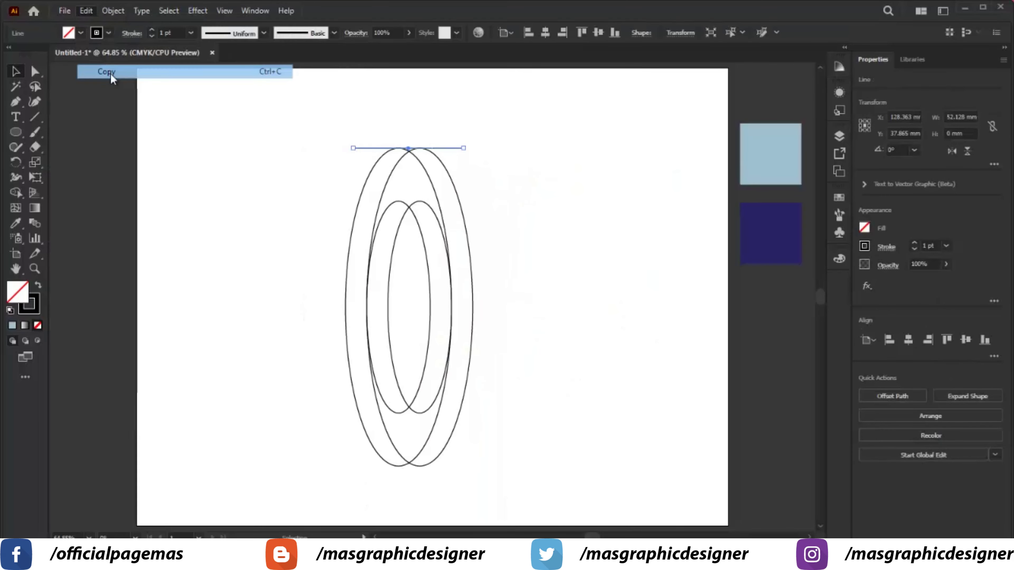
{"action": "left_click", "coordinate": [88, 12]}
{"action": "left_click", "coordinate": [129, 127]}
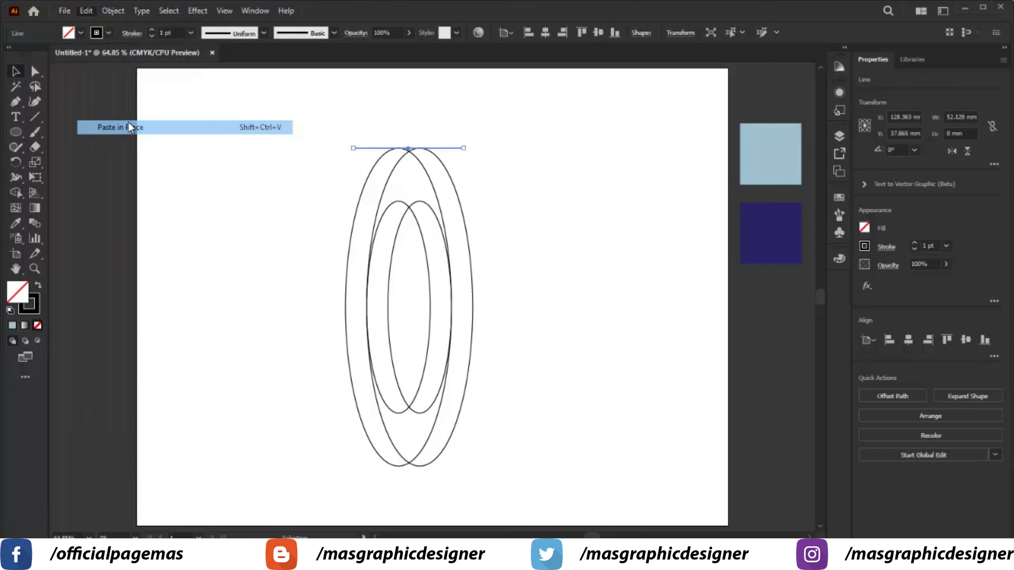
{"action": "left_click_drag", "start_coordinate": [455, 149], "coordinate": [462, 466]}
Rotate all four ellipses and both tangent lines by 45°, then reselect them.
{"action": "left_click", "coordinate": [283, 161]}
{"action": "left_click_drag", "start_coordinate": [249, 121], "coordinate": [551, 518]}
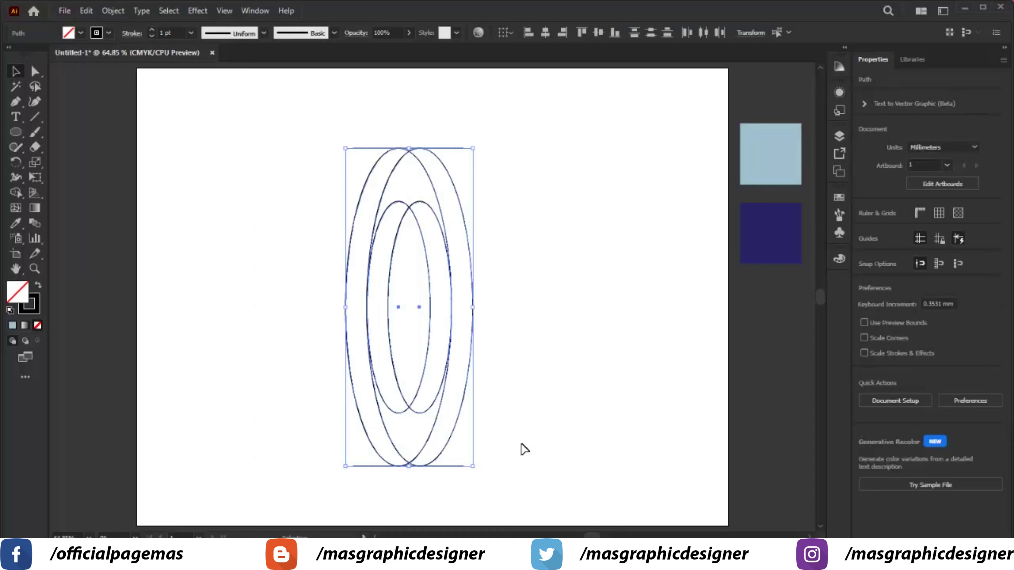
{"action": "right_click", "coordinate": [444, 240]}
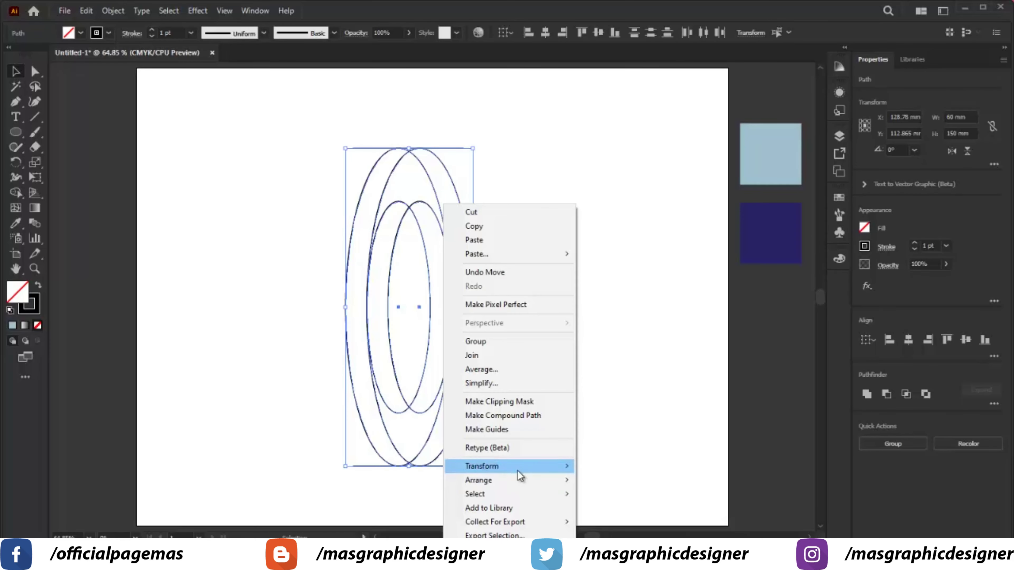
{"action": "mouse_move", "coordinate": [481, 466]}
{"action": "left_click", "coordinate": [630, 393]}
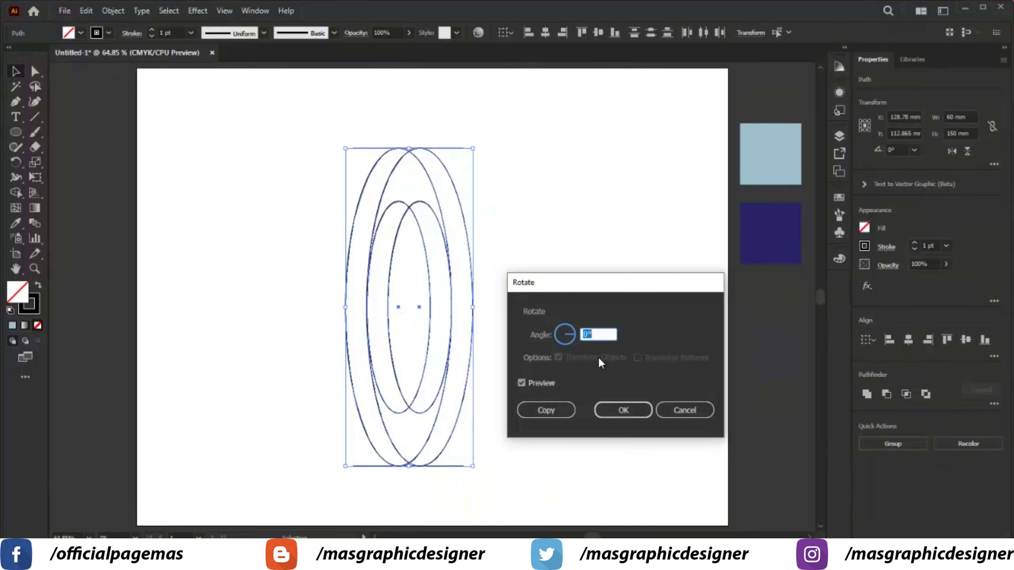
{"action": "type", "text": "45"}
{"action": "left_click", "coordinate": [624, 410]}
{"action": "left_click", "coordinate": [189, 161]}
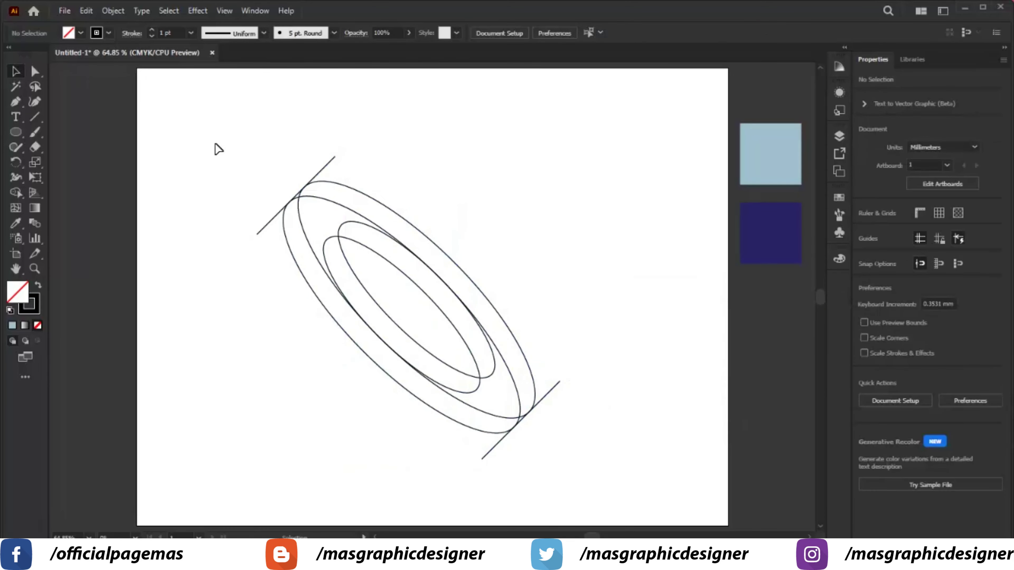
{"action": "left_click_drag", "start_coordinate": [189, 130], "coordinate": [633, 495]}
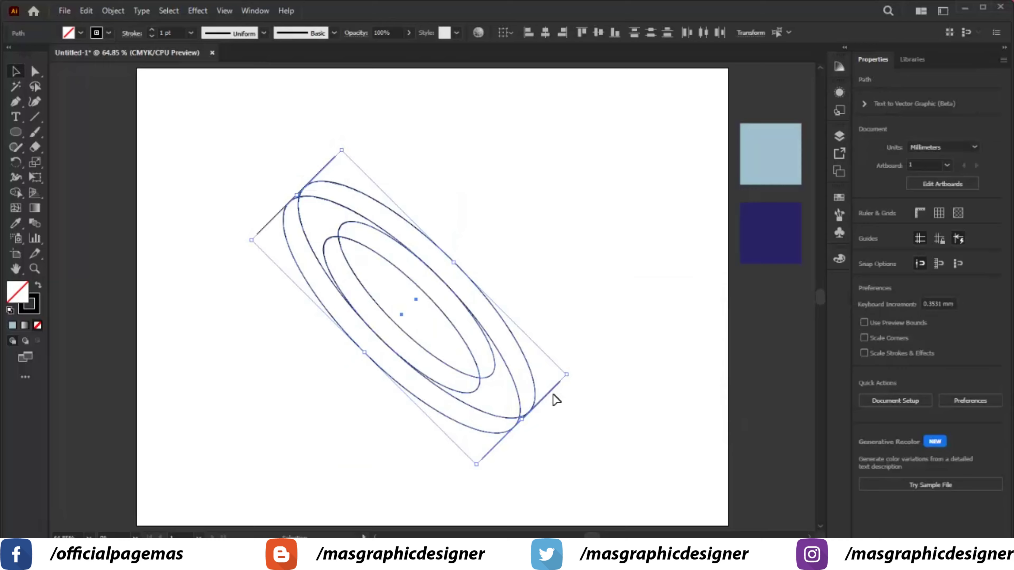
Add a vertically reflected copy of the tilted ellipses and lines, forming an X.
{"action": "right_click", "coordinate": [419, 289]}
{"action": "mouse_move", "coordinate": [458, 466]}
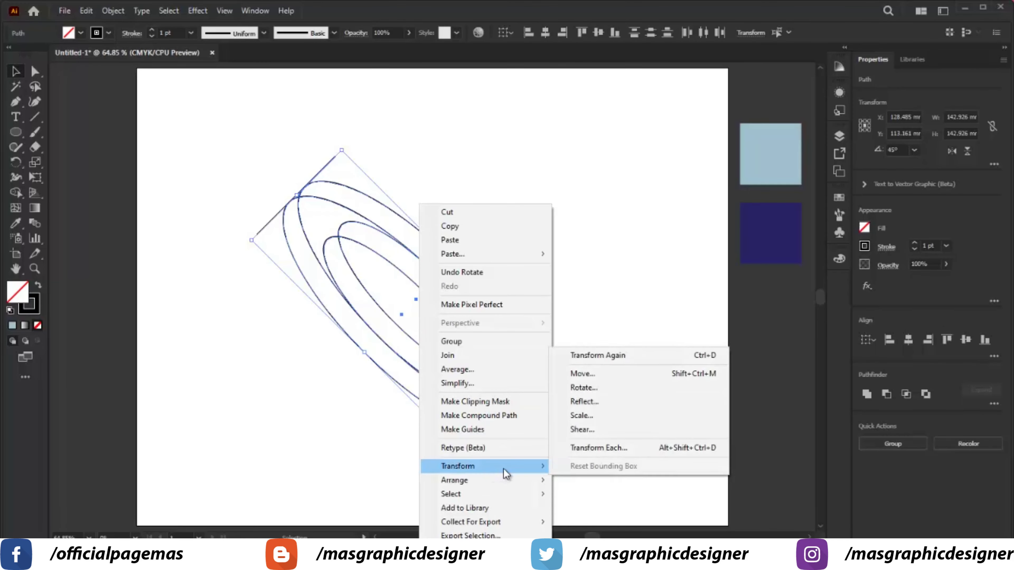
{"action": "left_click", "coordinate": [584, 402]}
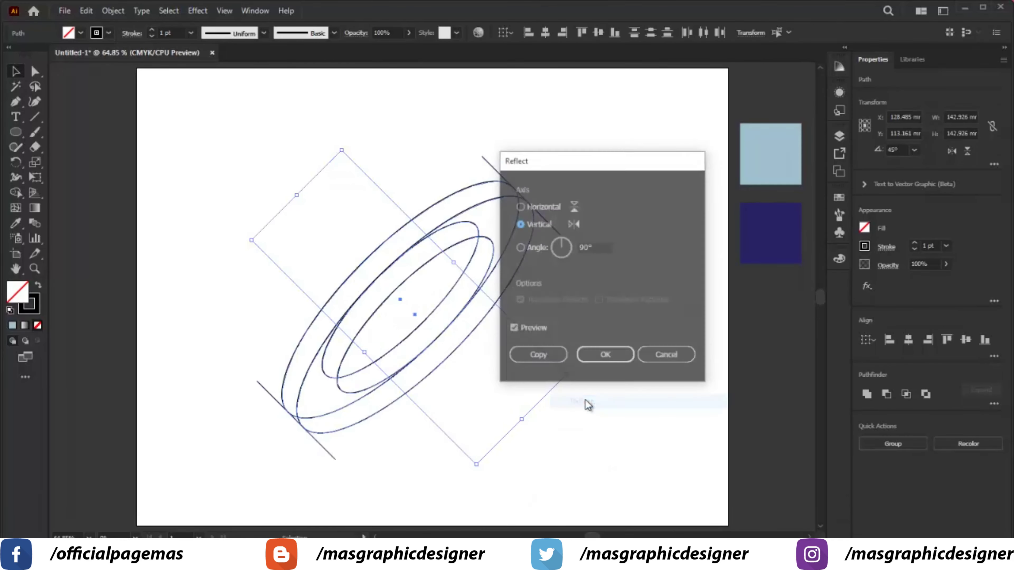
{"action": "left_click", "coordinate": [542, 359]}
{"action": "mouse_move", "coordinate": [170, 117]}
{"action": "left_mouse_down"}
{"action": "mouse_move", "coordinate": [606, 450]}
{"action": "mouse_move", "coordinate": [623, 483]}
{"action": "left_mouse_up"}
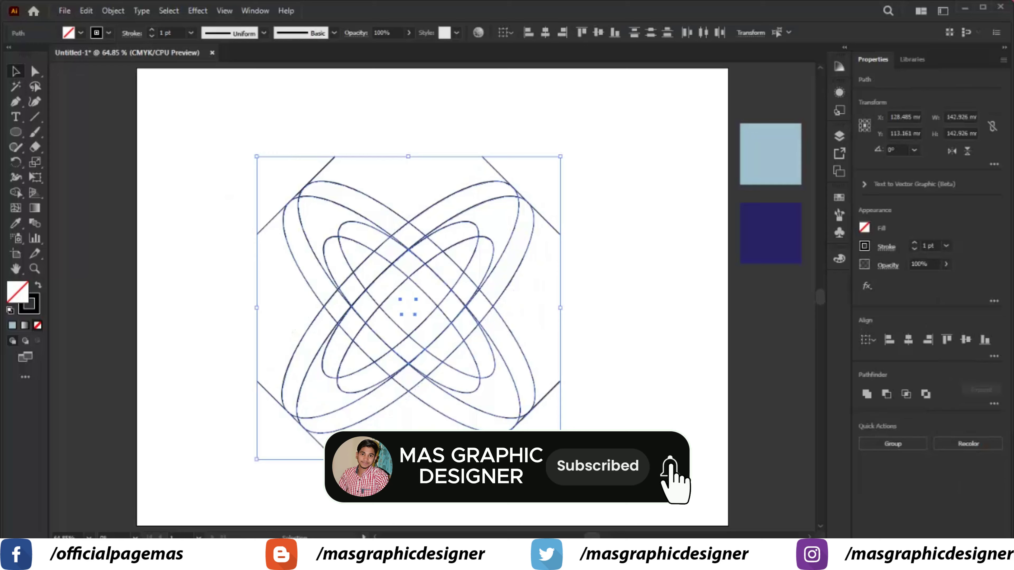
{"action": "key", "text": "z"}
{"action": "left_click_drag", "start_coordinate": [210, 138], "coordinate": [577, 468]}
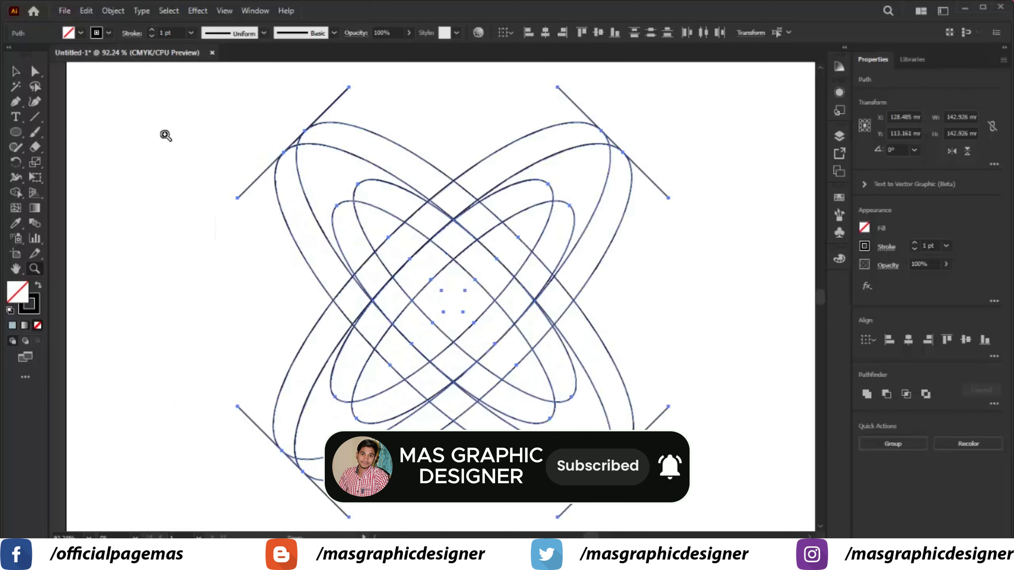
{"action": "key", "text": "v"}
{"action": "left_click", "coordinate": [141, 102]}
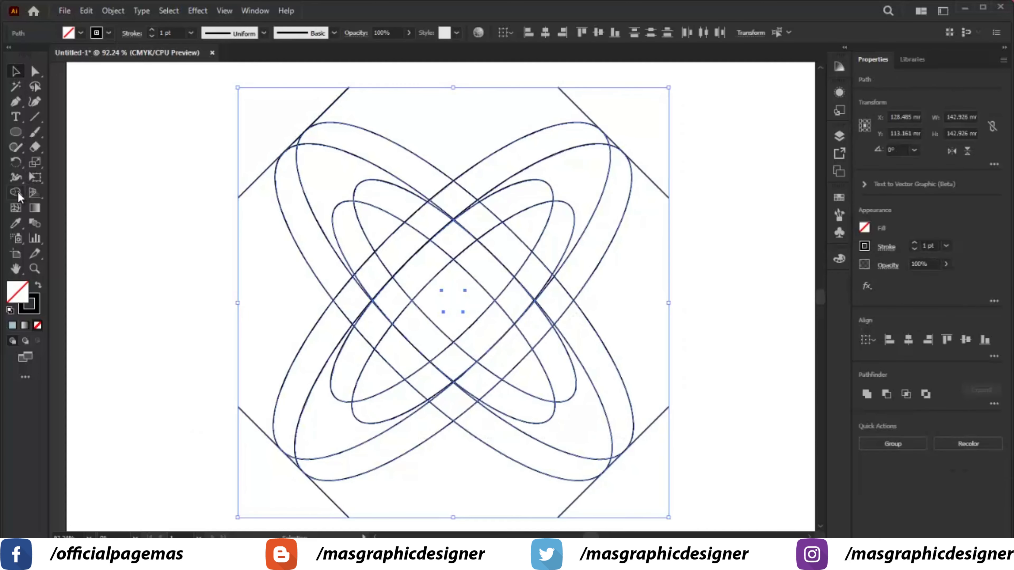
Set up Shape Builder with a black fill and no stroke, zoomed on the upper left.
{"action": "left_click", "coordinate": [16, 193]}
{"action": "left_click", "coordinate": [38, 287]}
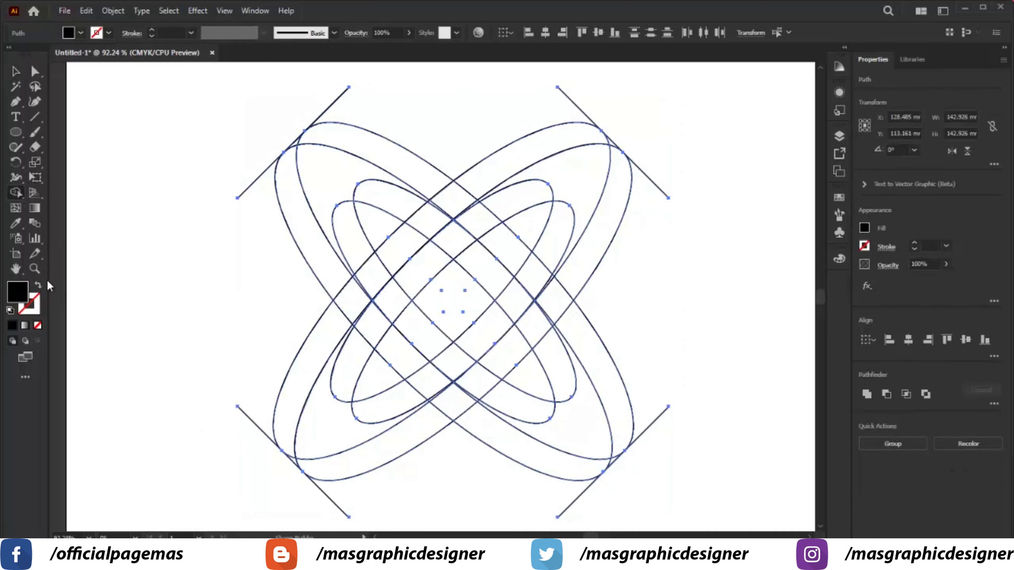
{"action": "key", "text": "shift+x"}
{"action": "key", "text": "z"}
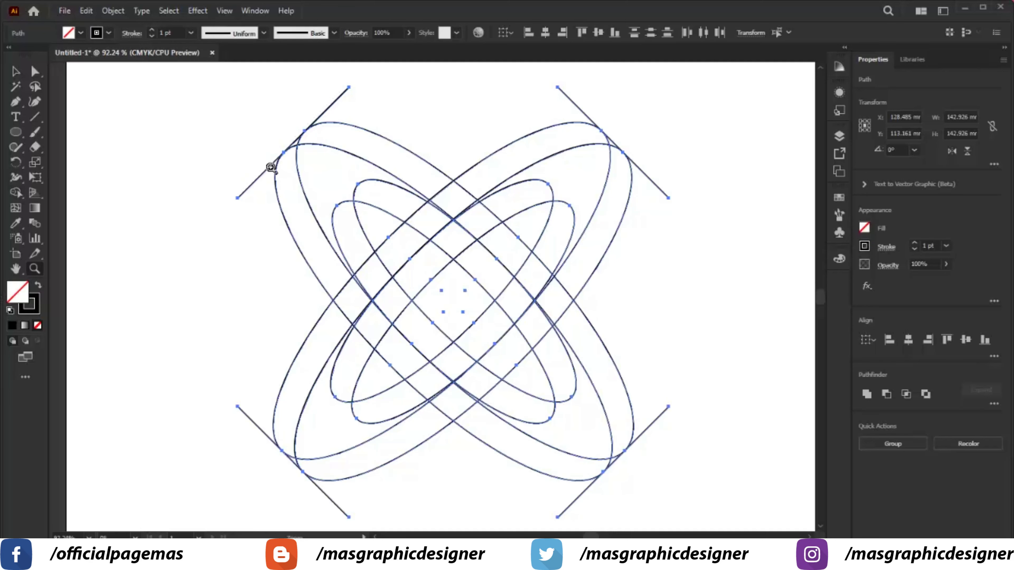
{"action": "left_click_drag", "start_coordinate": [206, 115], "coordinate": [558, 428]}
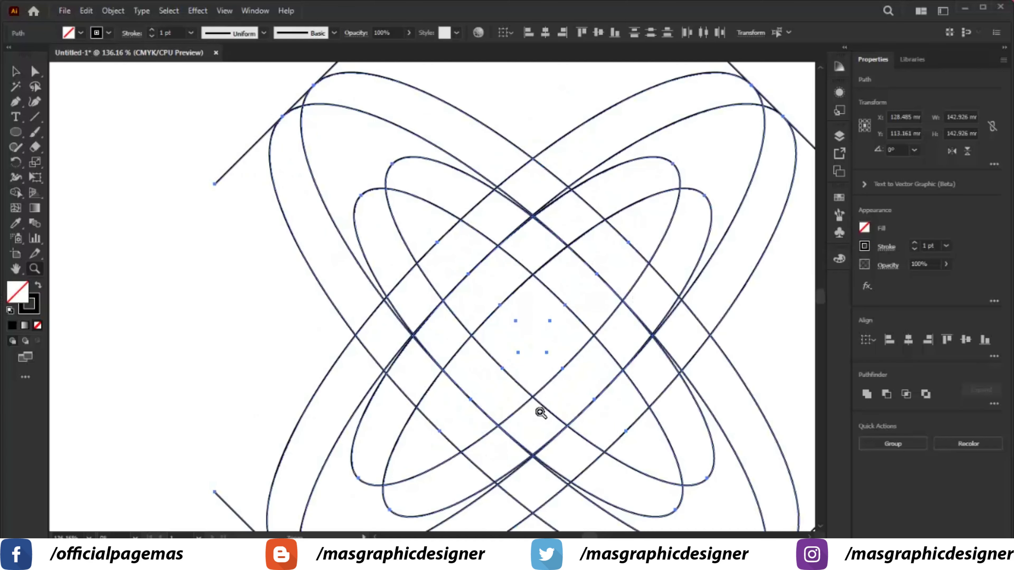
{"action": "left_click", "coordinate": [15, 193]}
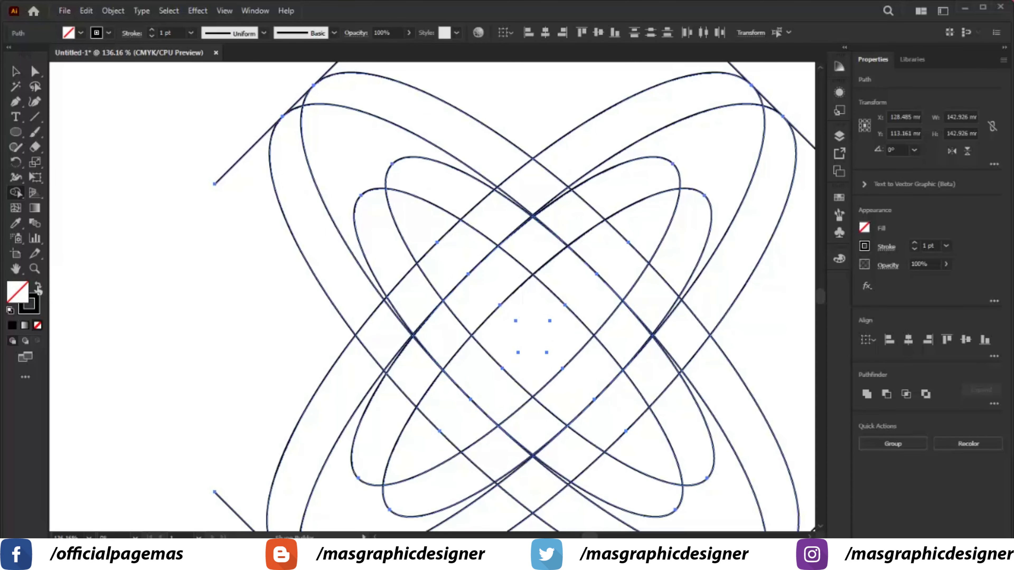
{"action": "key", "text": "shift+x"}
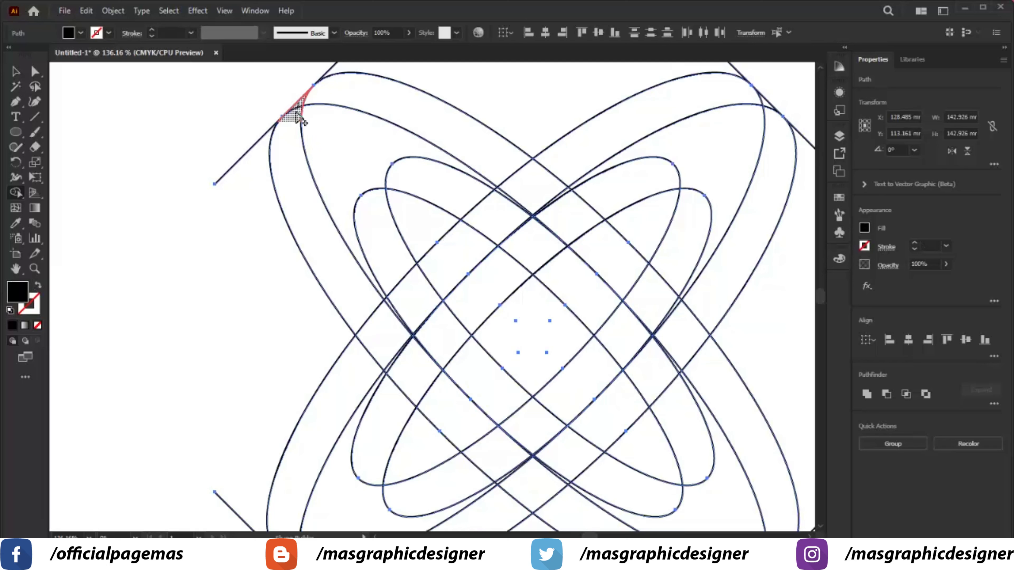
Fill the left outer band, upper crescent and central diamond black, then choose cyan fill.
{"action": "left_click", "coordinate": [324, 234]}
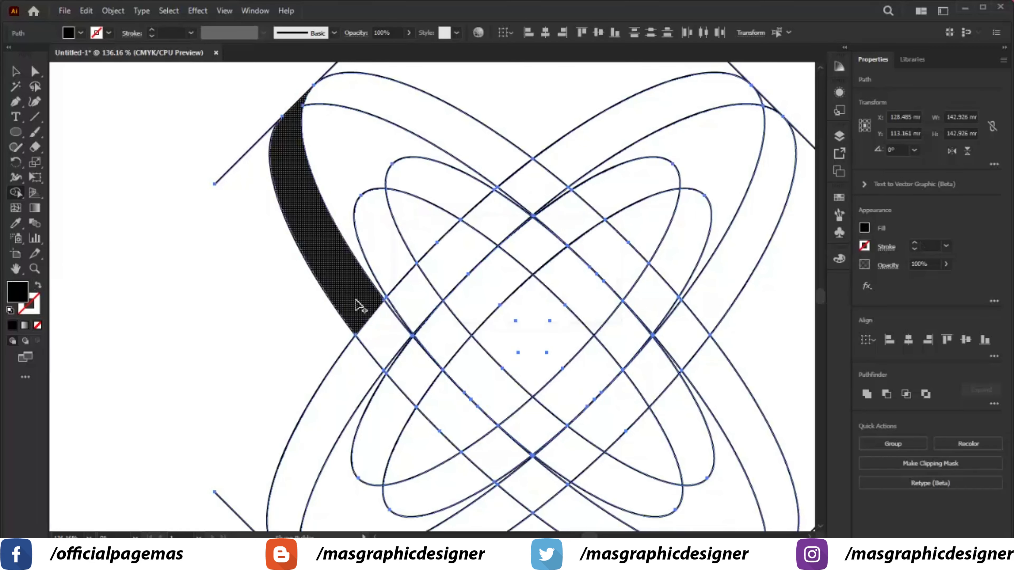
{"action": "left_click_drag", "start_coordinate": [359, 306], "coordinate": [409, 357]}
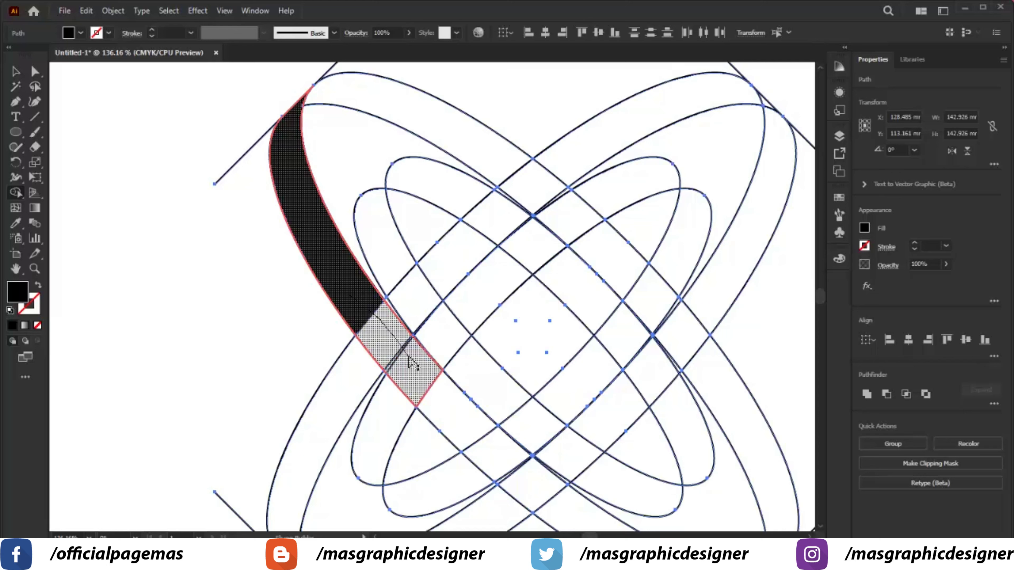
{"action": "left_click_drag", "start_coordinate": [426, 383], "coordinate": [437, 404]}
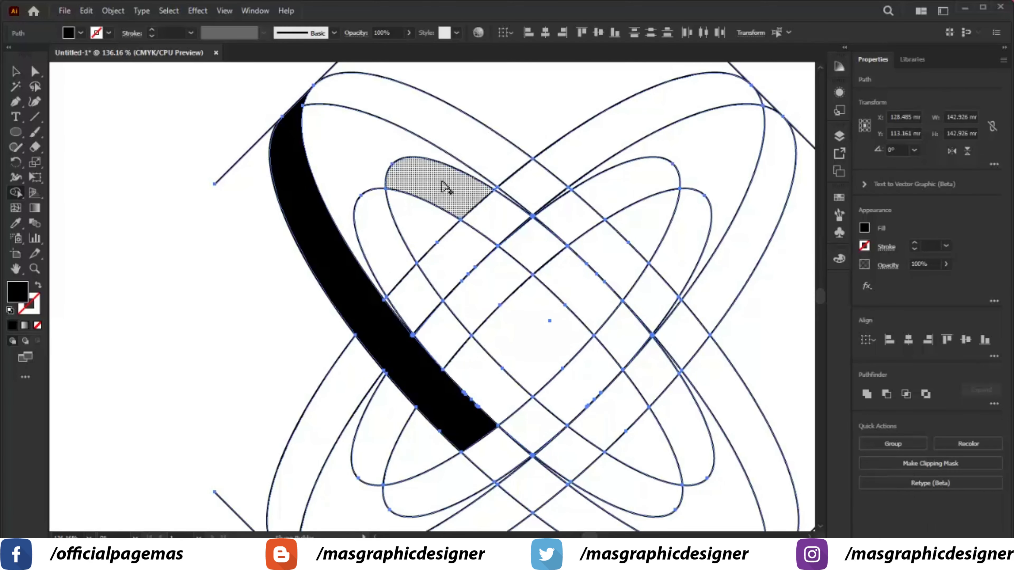
{"action": "left_click", "coordinate": [445, 187]}
{"action": "left_click", "coordinate": [519, 327]}
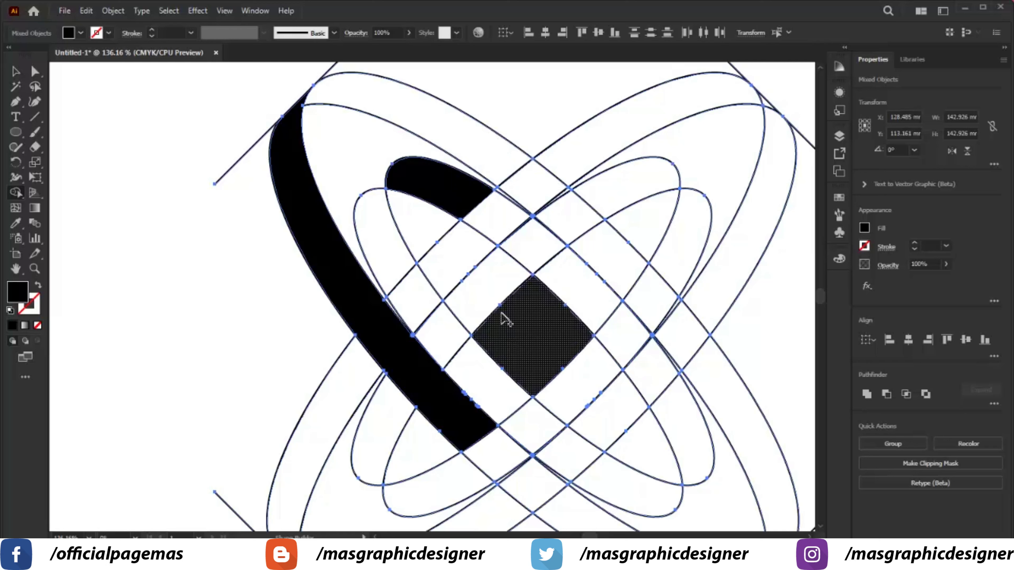
{"action": "left_click", "coordinate": [81, 34]}
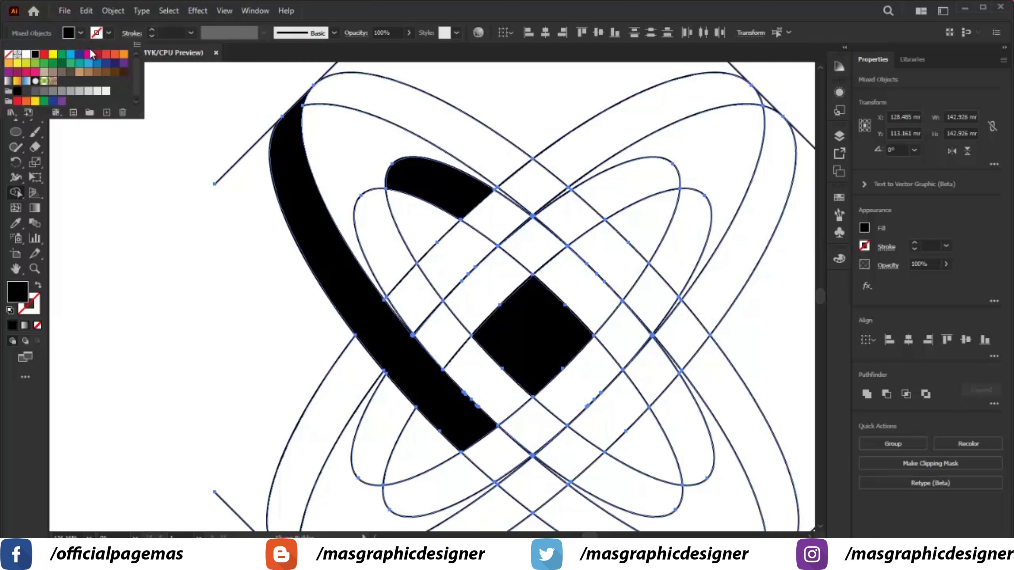
{"action": "left_click", "coordinate": [72, 59]}
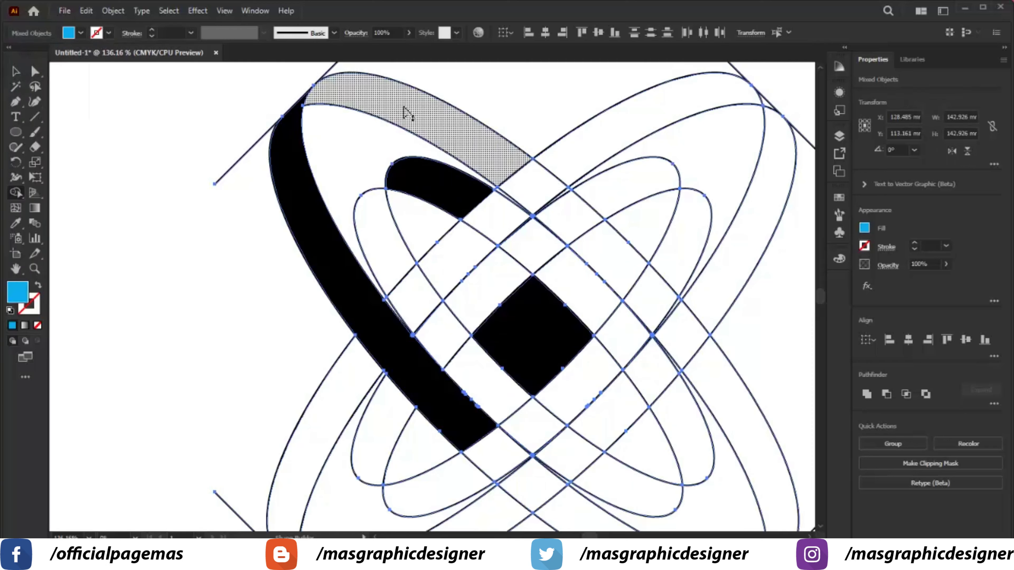
Merge the upper ellipse region and the strip below it into one cyan band.
{"action": "left_click", "coordinate": [359, 151]}
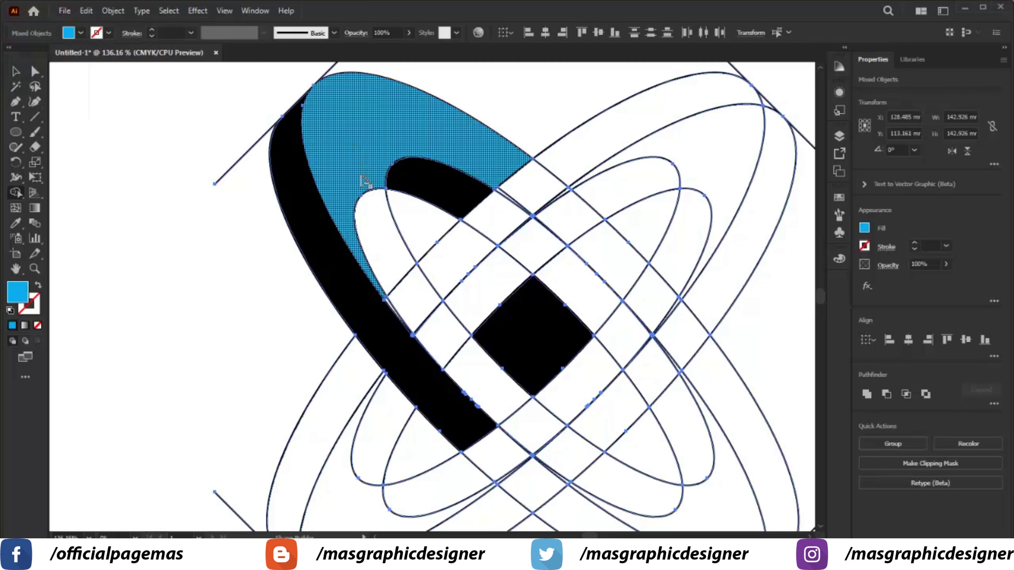
{"action": "left_click", "coordinate": [387, 238]}
{"action": "left_click_drag", "start_coordinate": [386, 272], "coordinate": [477, 390]}
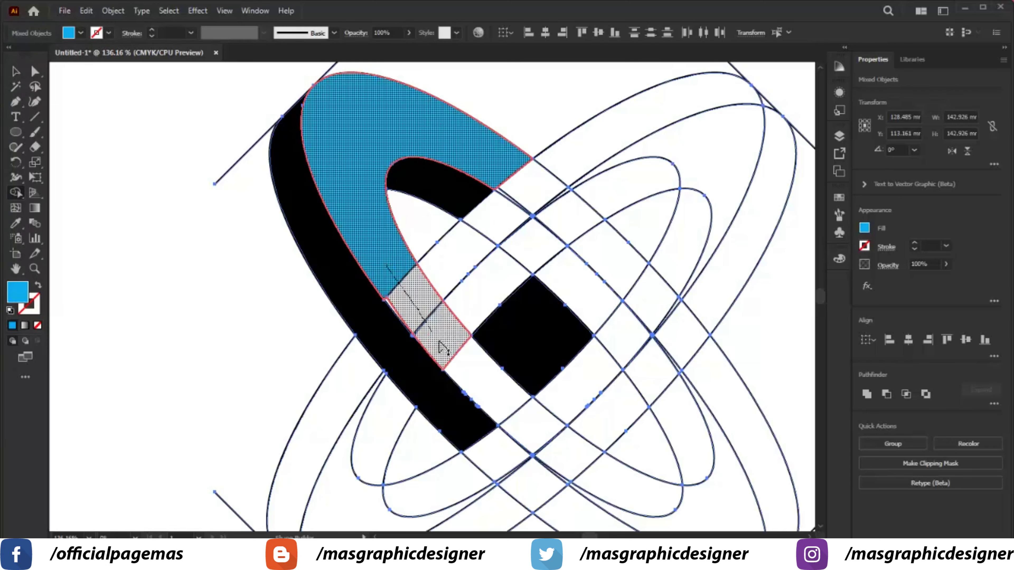
Close the white sliver gap in the cyan band, then view the whole logo.
{"action": "key", "text": "z"}
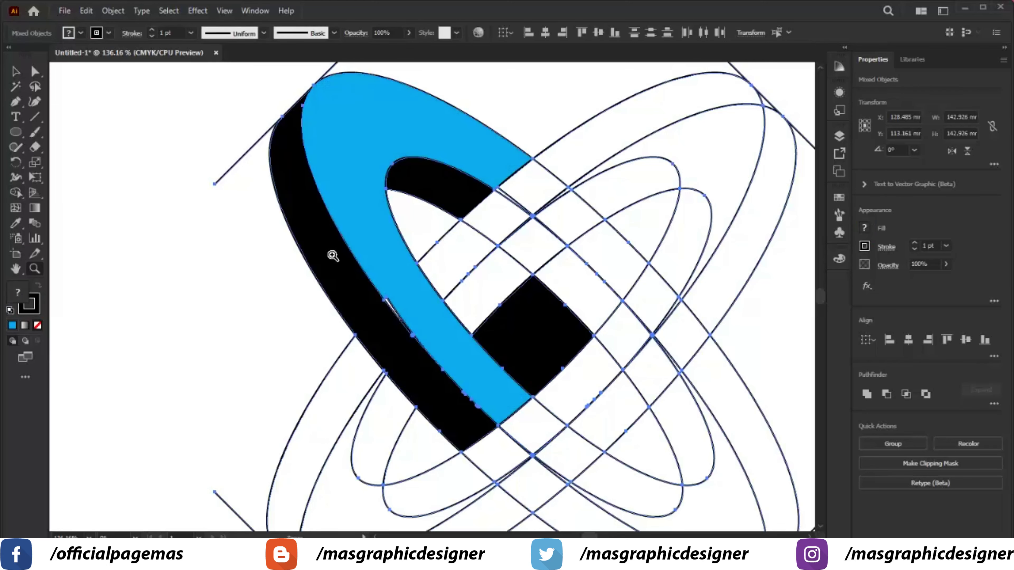
{"action": "left_click_drag", "start_coordinate": [319, 241], "coordinate": [496, 407]}
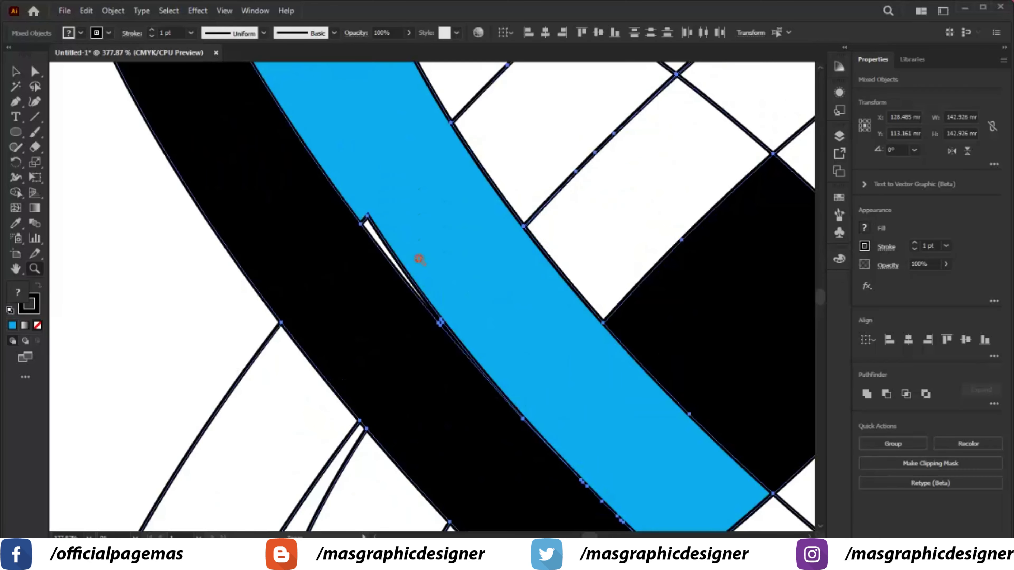
{"action": "left_click", "coordinate": [15, 193]}
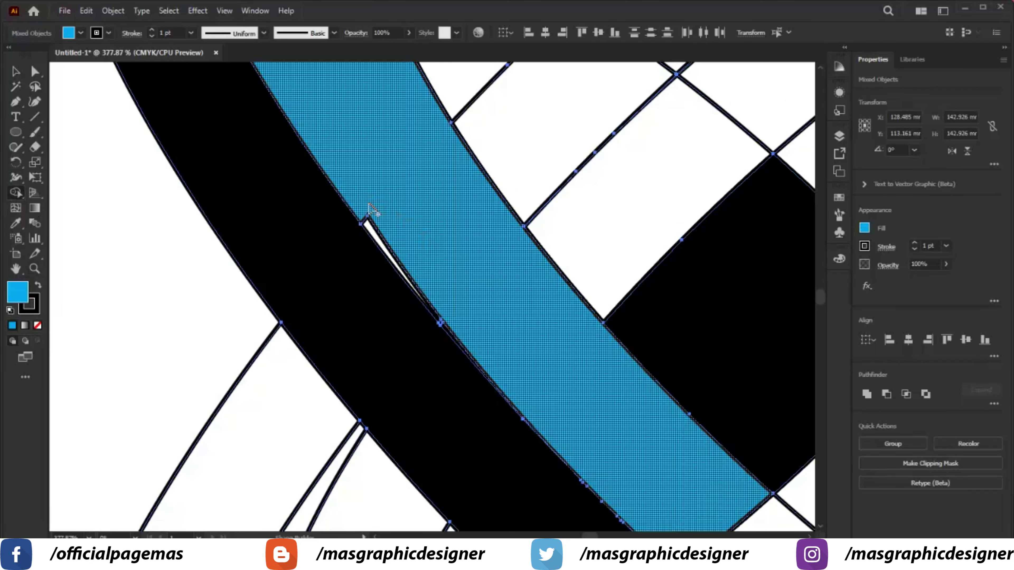
{"action": "left_click_drag", "start_coordinate": [369, 215], "coordinate": [477, 304]}
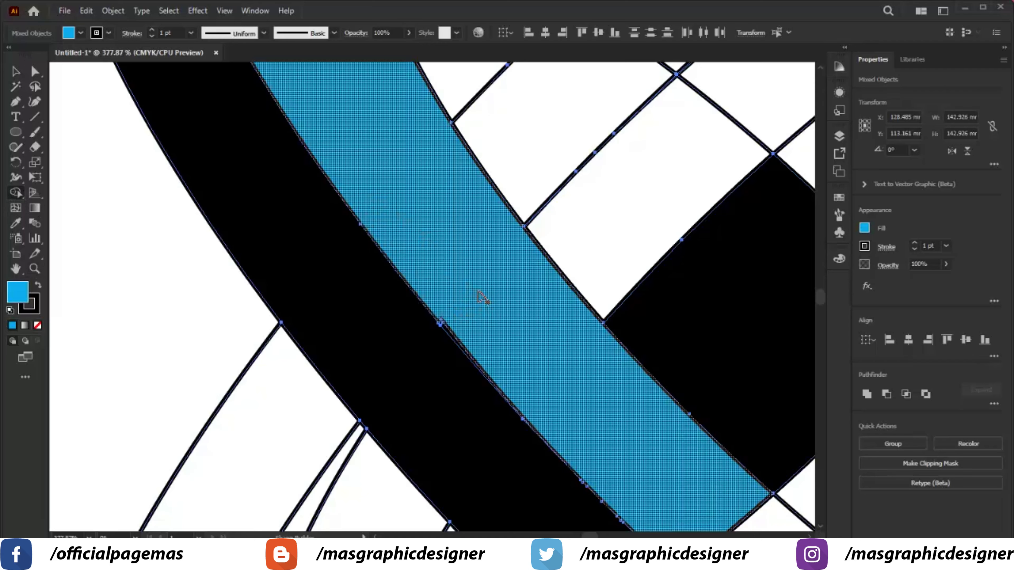
{"action": "key", "text": "z"}
{"action": "left_click_drag", "start_coordinate": [371, 250], "coordinate": [619, 521]}
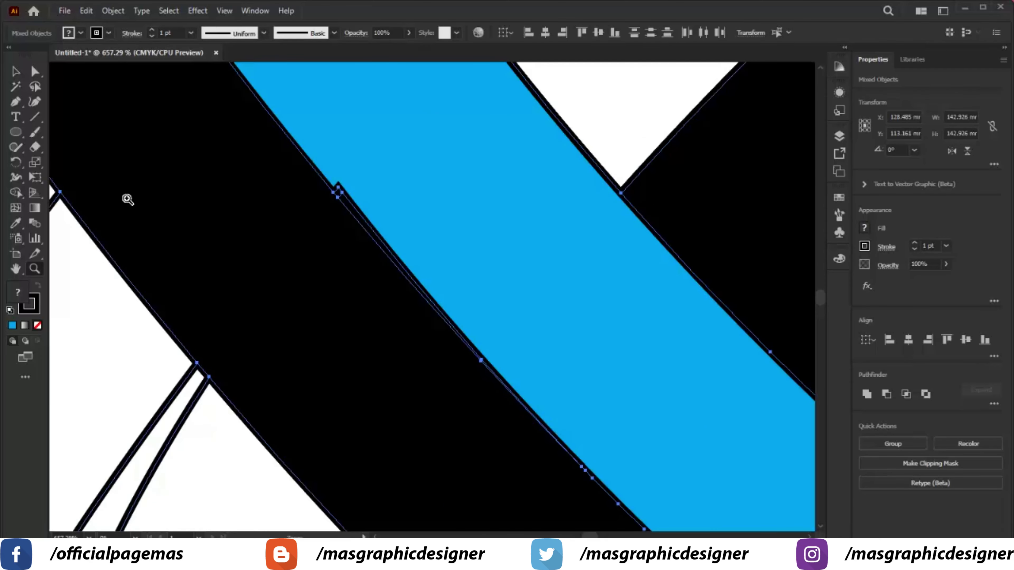
{"action": "left_click", "coordinate": [15, 194]}
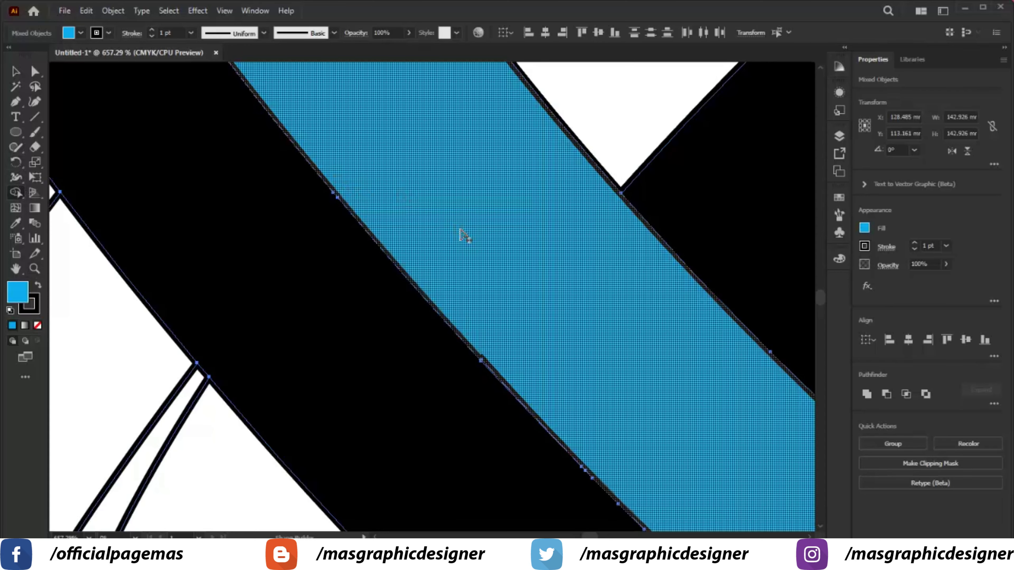
{"action": "mouse_move", "coordinate": [464, 236]}
{"action": "left_mouse_down"}
{"action": "mouse_move", "coordinate": [404, 196]}
{"action": "mouse_move", "coordinate": [499, 336]}
{"action": "left_mouse_up"}
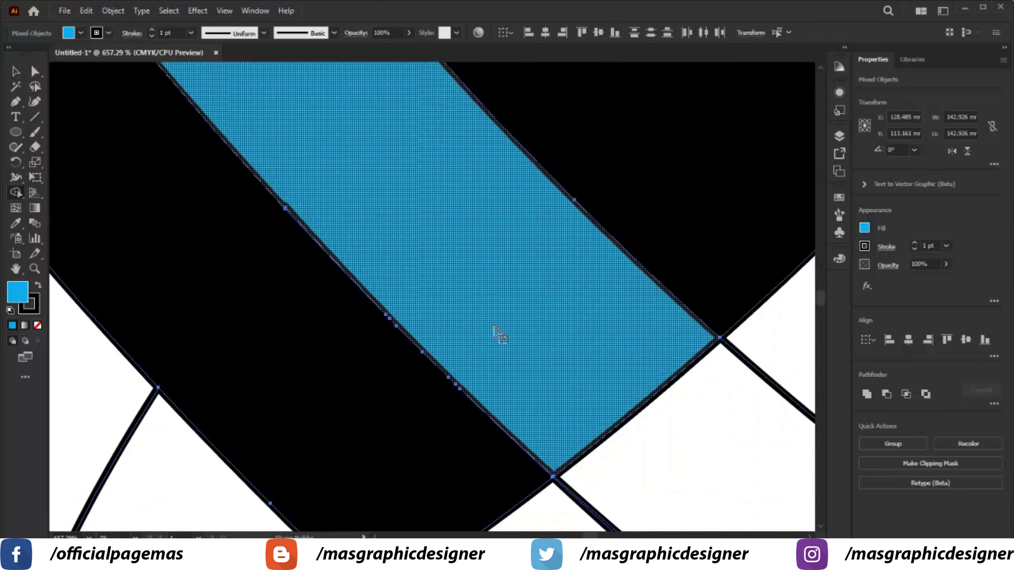
{"action": "key", "text": "ctrl+0"}
Cut the cyan band and black pieces, then delete all leftover construction ellipses and lines.
{"action": "left_click", "coordinate": [15, 71]}
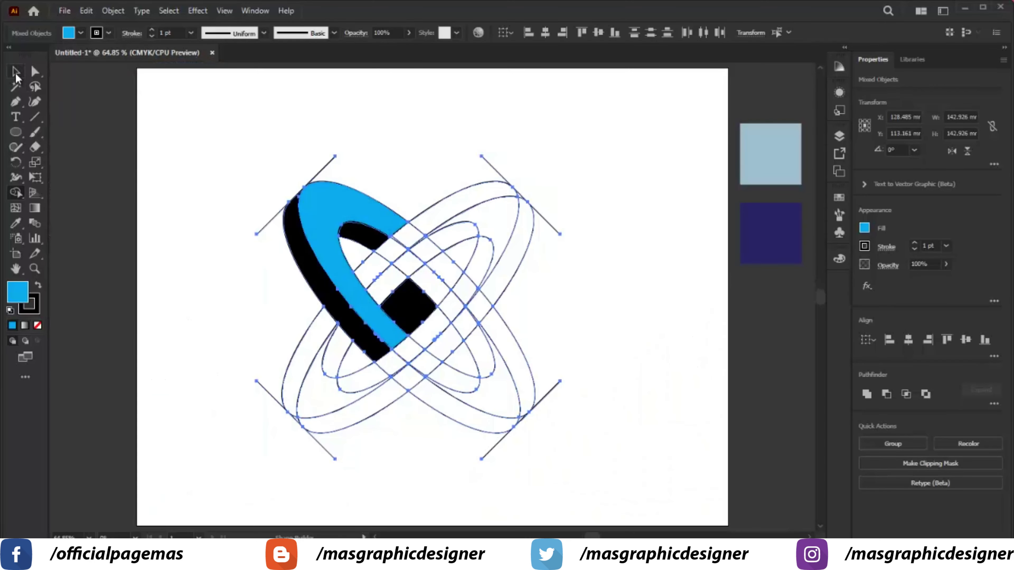
{"action": "left_click", "coordinate": [334, 139]}
{"action": "left_click", "coordinate": [370, 239]}
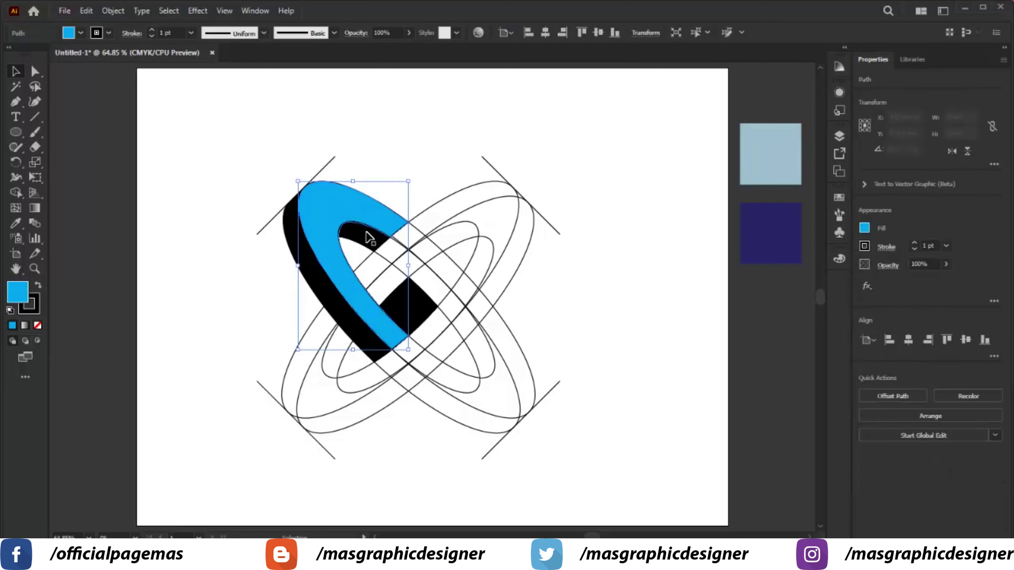
{"action": "left_click", "coordinate": [293, 236], "text": "shift"}
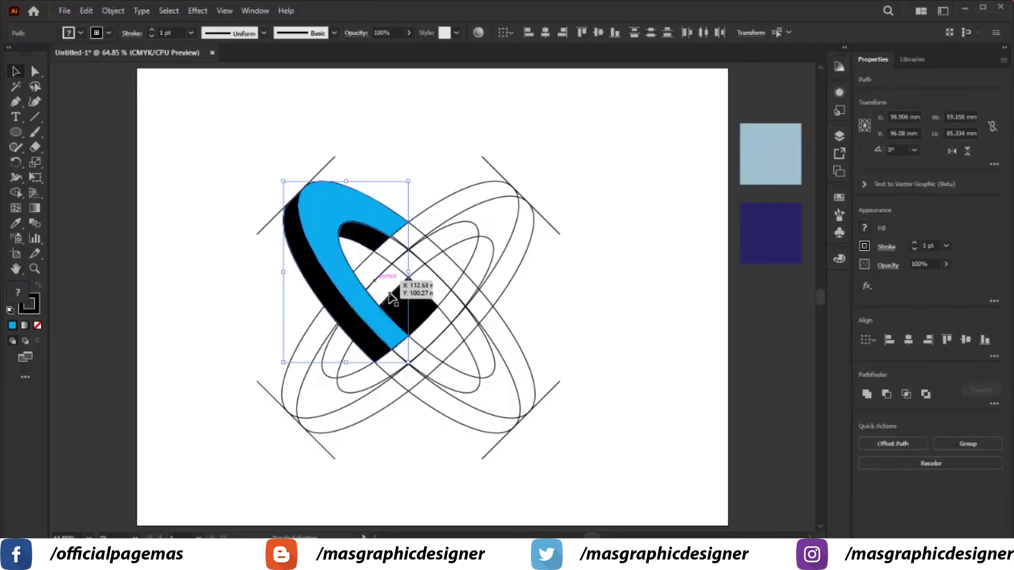
{"action": "left_click", "coordinate": [419, 308], "text": "shift"}
{"action": "right_click", "coordinate": [419, 308]}
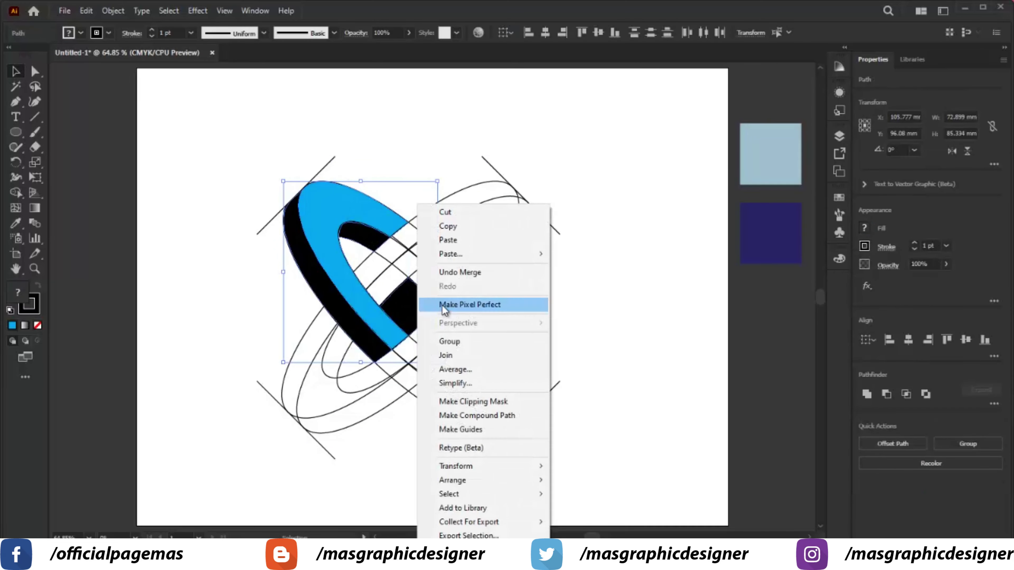
{"action": "left_click", "coordinate": [447, 212]}
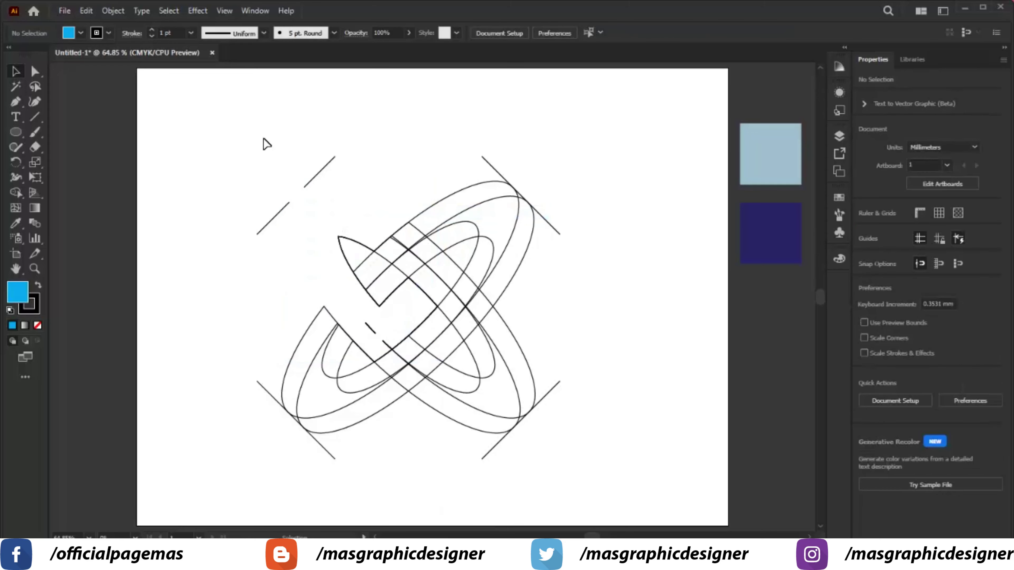
{"action": "left_click_drag", "start_coordinate": [202, 116], "coordinate": [617, 479]}
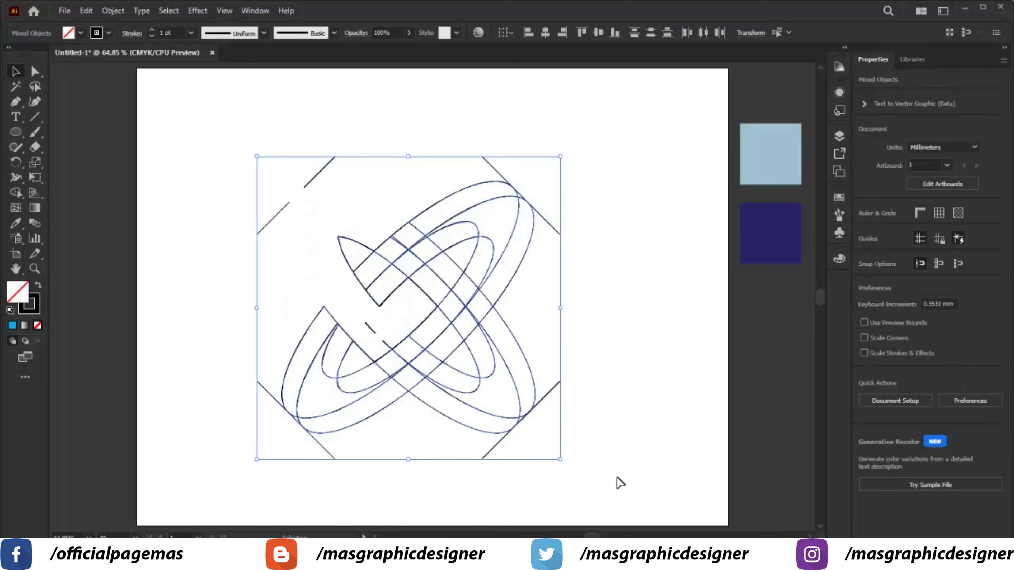
{"action": "key", "text": "Delete"}
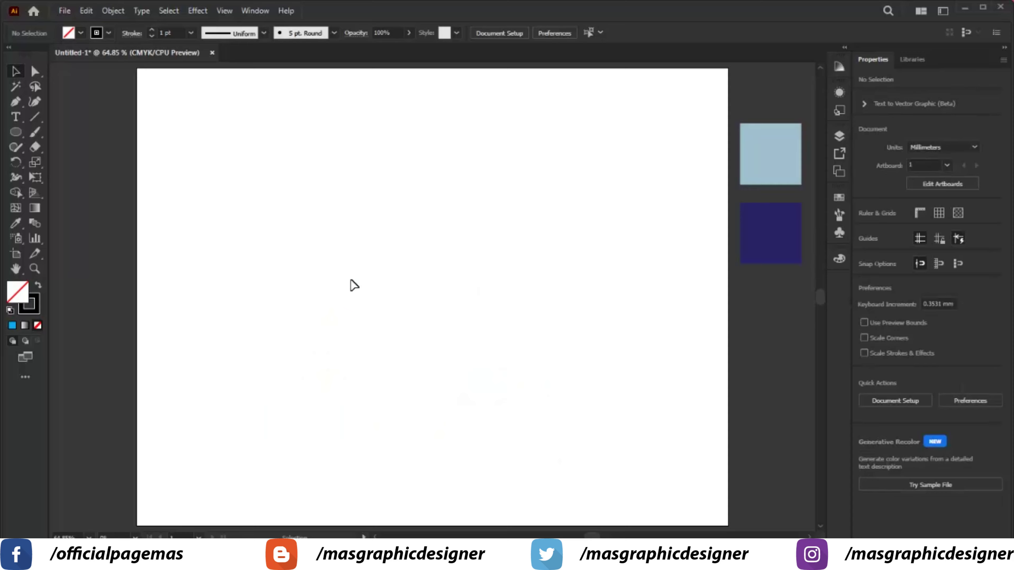
Paste the C band back in place and move it to the right.
{"action": "right_click", "coordinate": [250, 141]}
{"action": "mouse_move", "coordinate": [307, 191]}
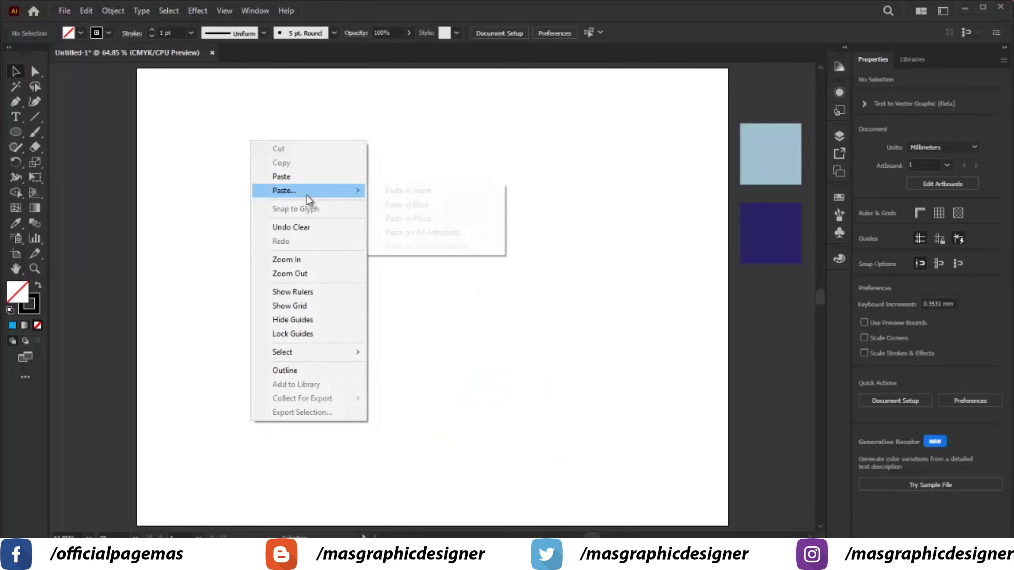
{"action": "left_click", "coordinate": [407, 218]}
{"action": "left_click", "coordinate": [283, 154]}
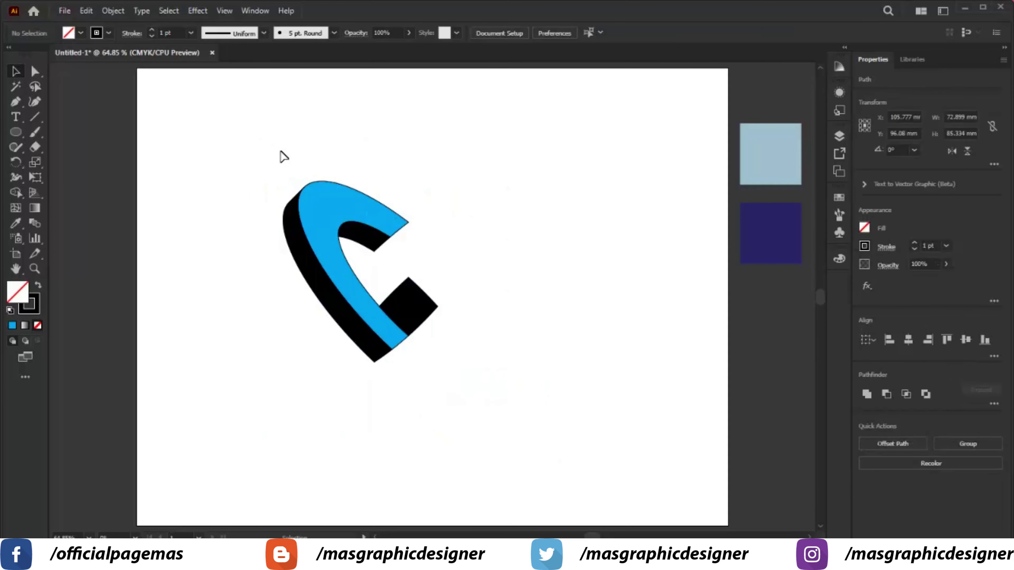
{"action": "left_click_drag", "start_coordinate": [222, 131], "coordinate": [426, 348]}
{"action": "left_click_drag", "start_coordinate": [366, 223], "coordinate": [429, 225]}
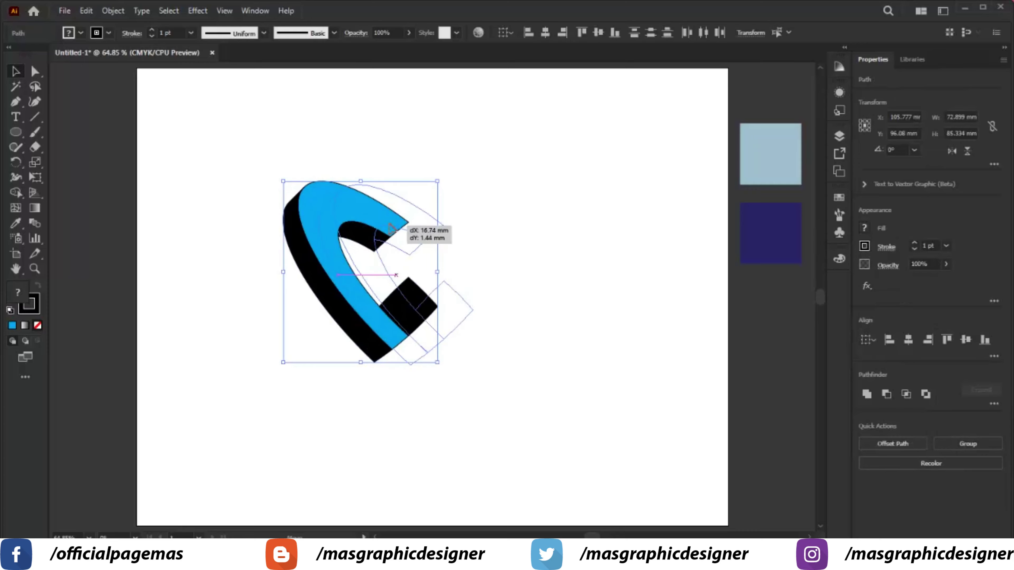
{"action": "left_click", "coordinate": [519, 164]}
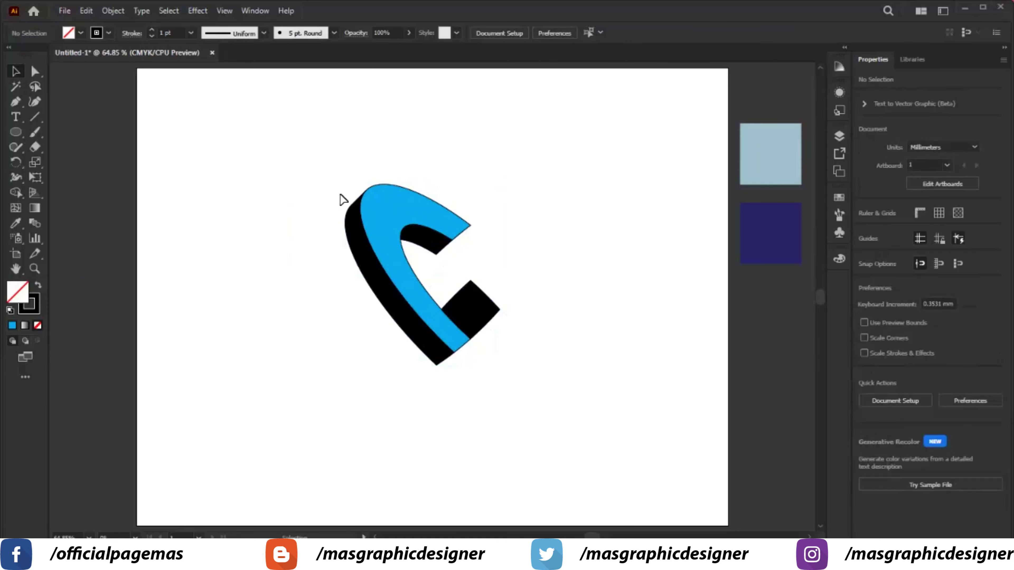
{"action": "left_click_drag", "start_coordinate": [293, 144], "coordinate": [544, 383]}
Set the band's stroke to None and select its two black pieces.
{"action": "left_click", "coordinate": [108, 34]}
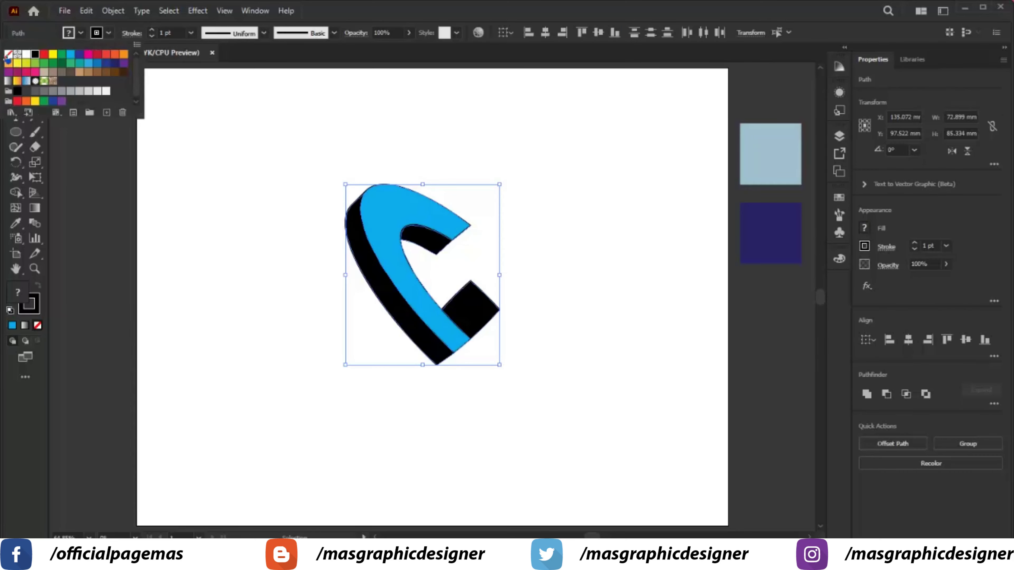
{"action": "left_click", "coordinate": [8, 54]}
{"action": "left_click", "coordinate": [298, 132]}
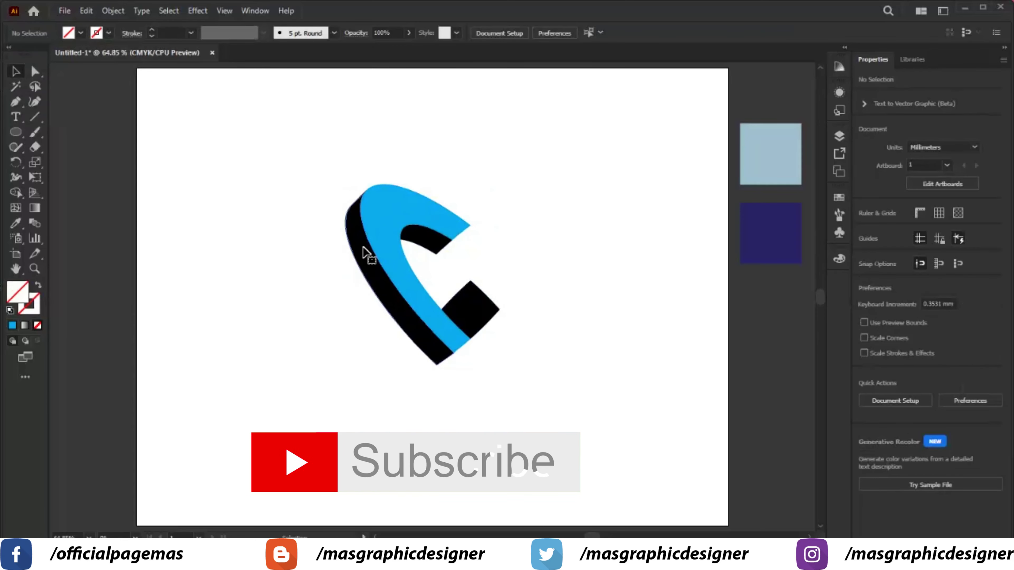
{"action": "left_click", "coordinate": [425, 244]}
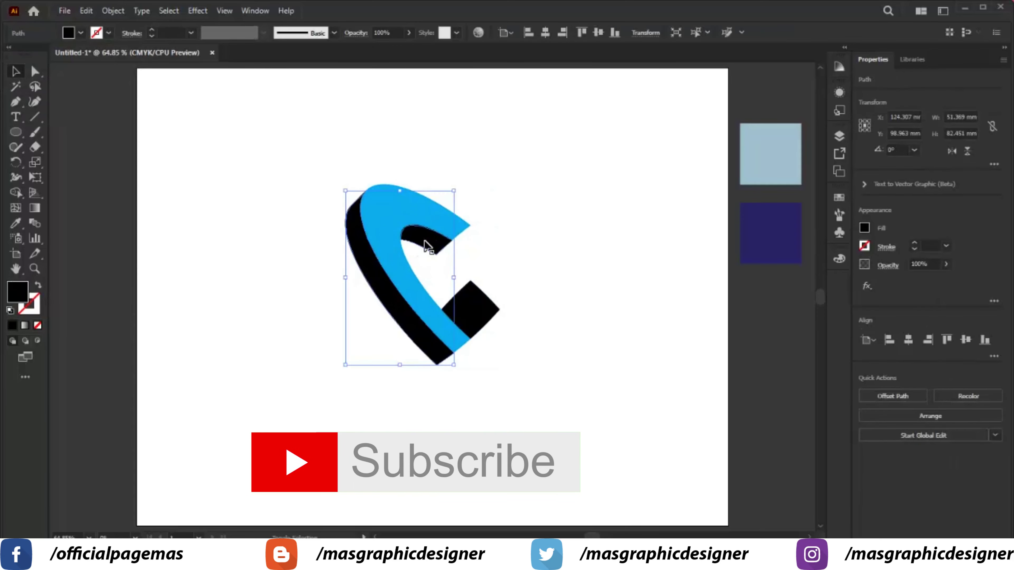
{"action": "left_click", "coordinate": [475, 308], "text": "shift"}
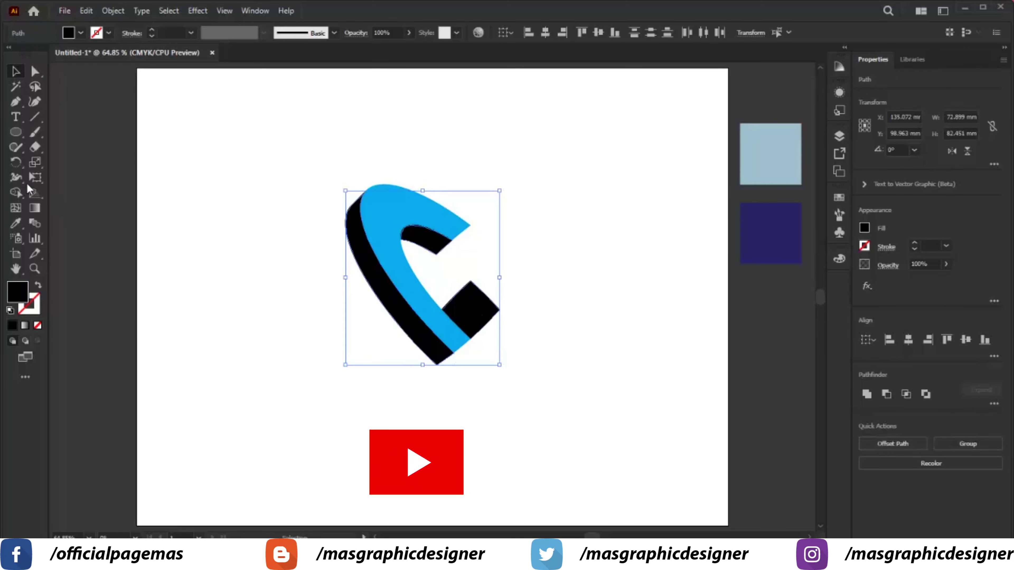
Recolour the black pieces navy by sampling the navy swatch.
{"action": "left_click", "coordinate": [16, 225]}
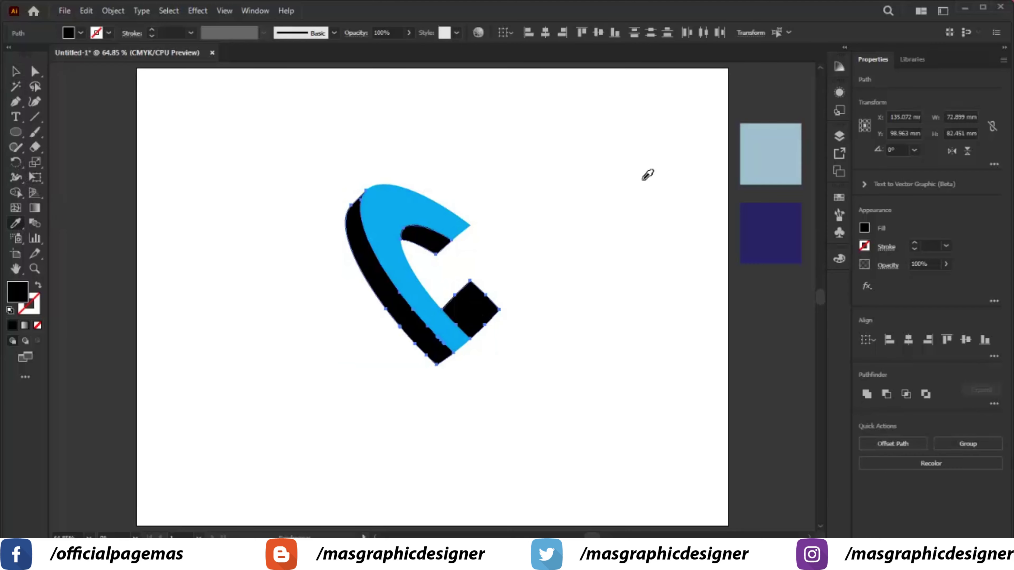
{"action": "left_click", "coordinate": [756, 236]}
{"action": "left_click", "coordinate": [16, 71]}
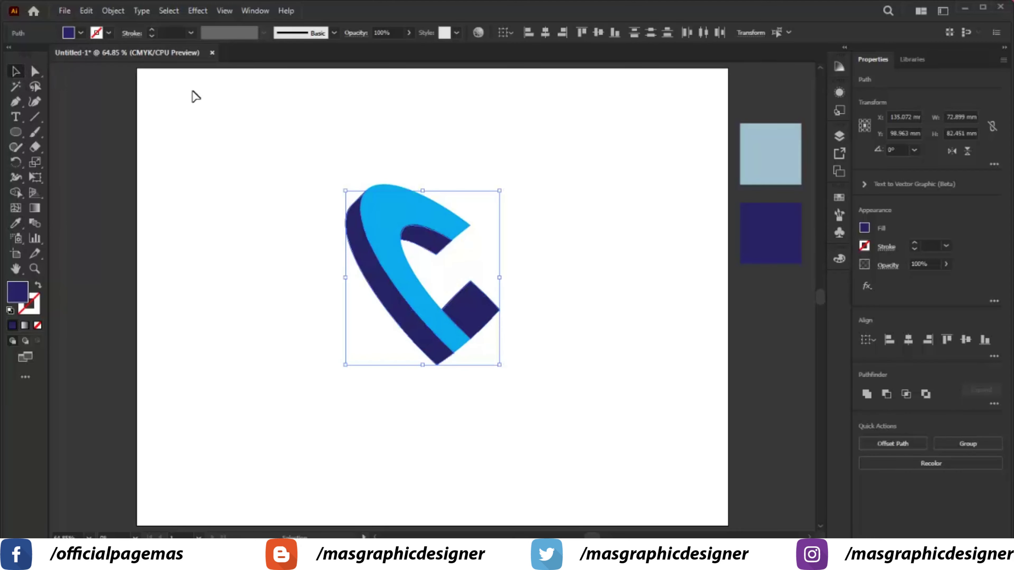
{"action": "left_click", "coordinate": [452, 133]}
Recolour the bright blue face pale blue from the swatch, then select the whole C.
{"action": "left_click", "coordinate": [413, 206]}
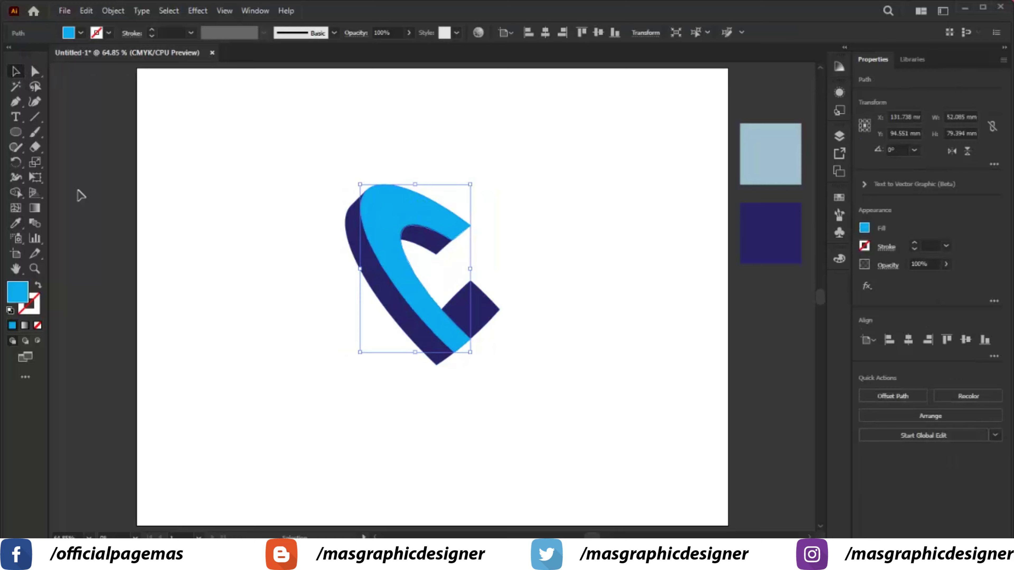
{"action": "left_click", "coordinate": [16, 225]}
{"action": "left_click", "coordinate": [775, 152]}
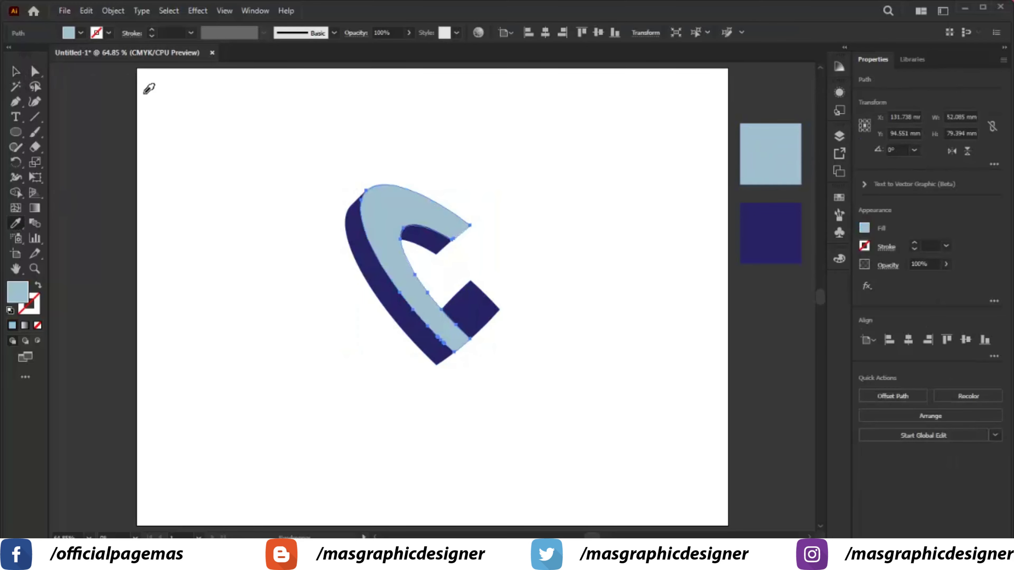
{"action": "left_click", "coordinate": [16, 73]}
{"action": "left_click", "coordinate": [537, 131]}
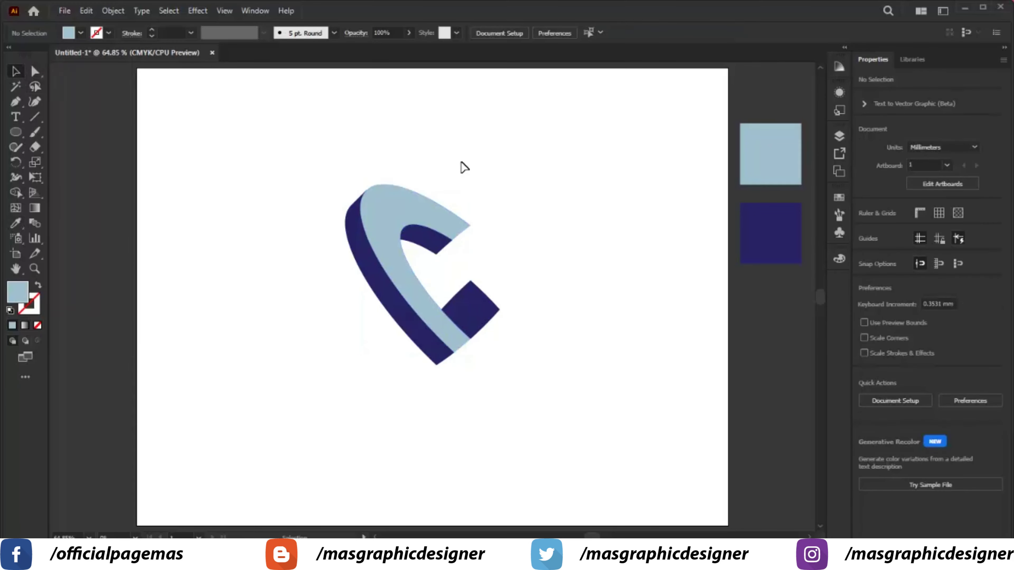
{"action": "left_click_drag", "start_coordinate": [276, 126], "coordinate": [497, 265]}
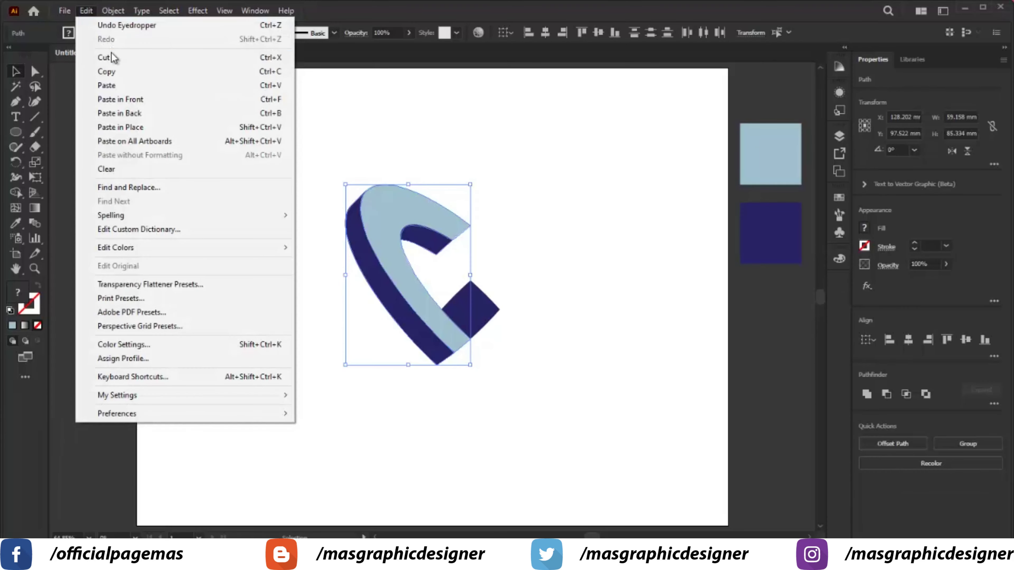
Paste a copy of the C band in place and rotate it to cross the original.
{"action": "left_click", "coordinate": [106, 71]}
{"action": "left_click", "coordinate": [86, 10]}
{"action": "left_click", "coordinate": [153, 127]}
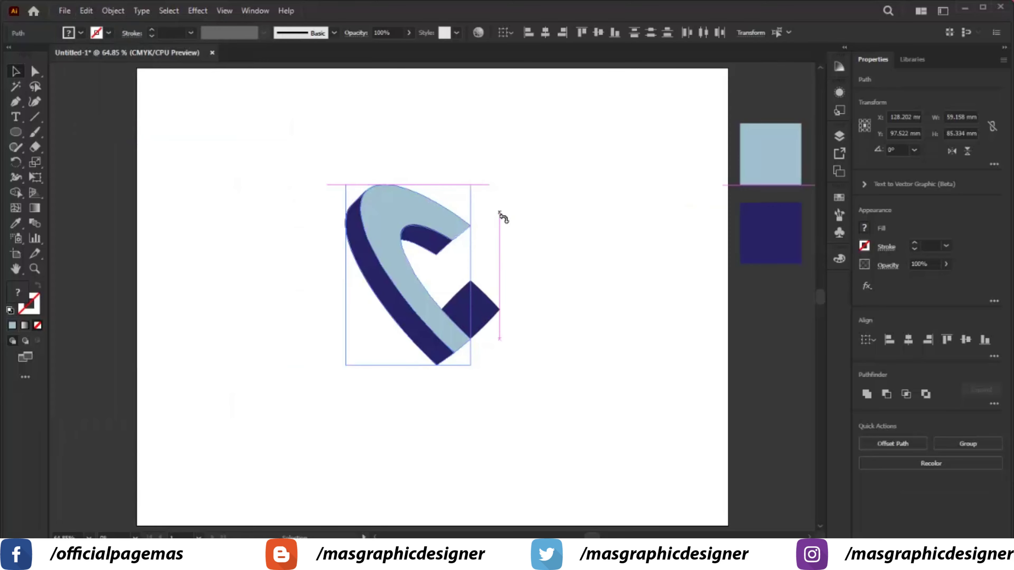
{"action": "left_click_drag", "start_coordinate": [498, 215], "coordinate": [539, 294]}
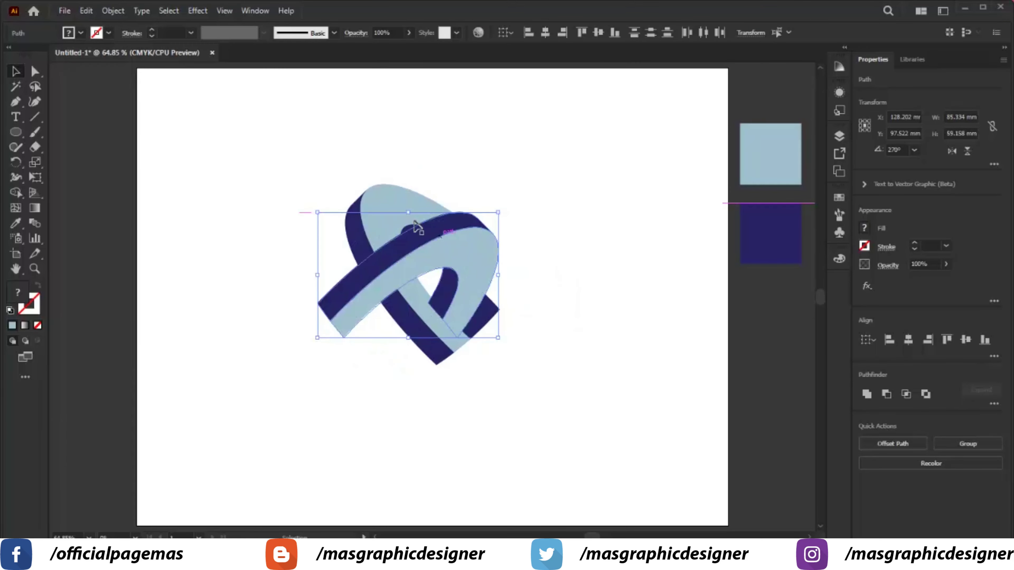
Position the rotated copy so the two bands interlock into a heart shape.
{"action": "key", "text": "z"}
{"action": "left_click_drag", "start_coordinate": [249, 129], "coordinate": [616, 455]}
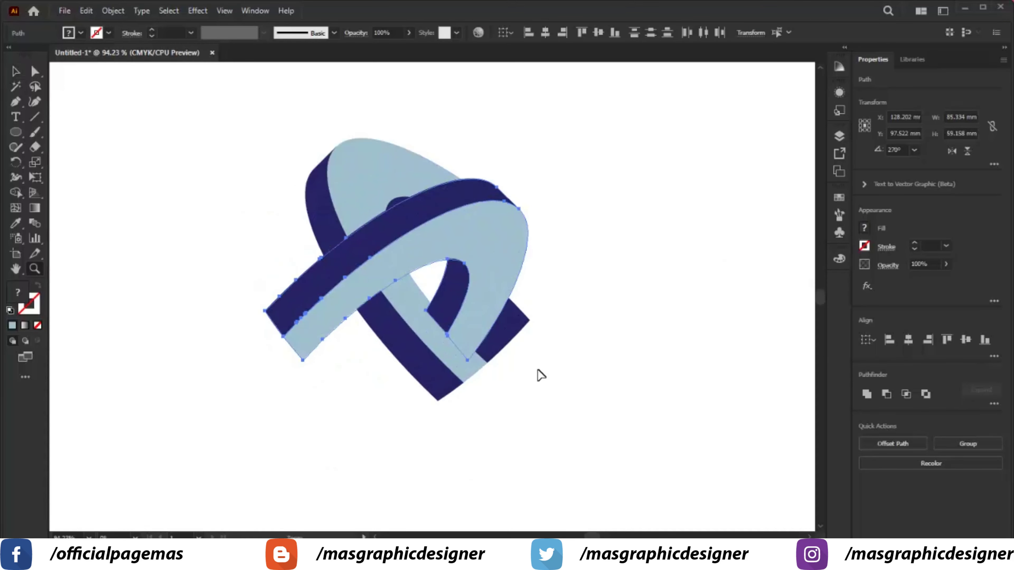
{"action": "key", "text": "v"}
{"action": "left_click_drag", "start_coordinate": [475, 259], "coordinate": [599, 227]}
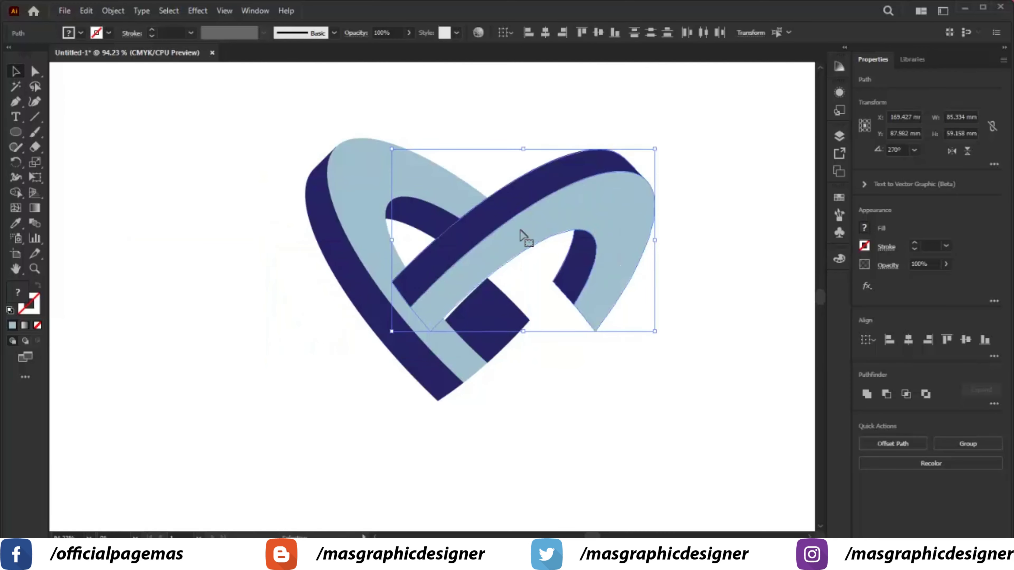
{"action": "left_click_drag", "start_coordinate": [520, 230], "coordinate": [525, 222]}
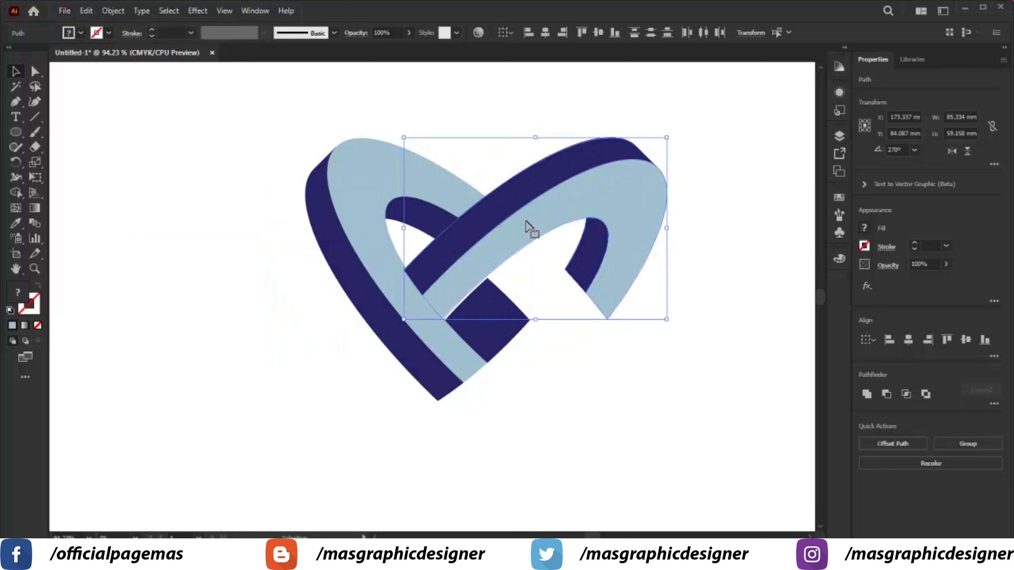
{"action": "key", "text": "Down"}
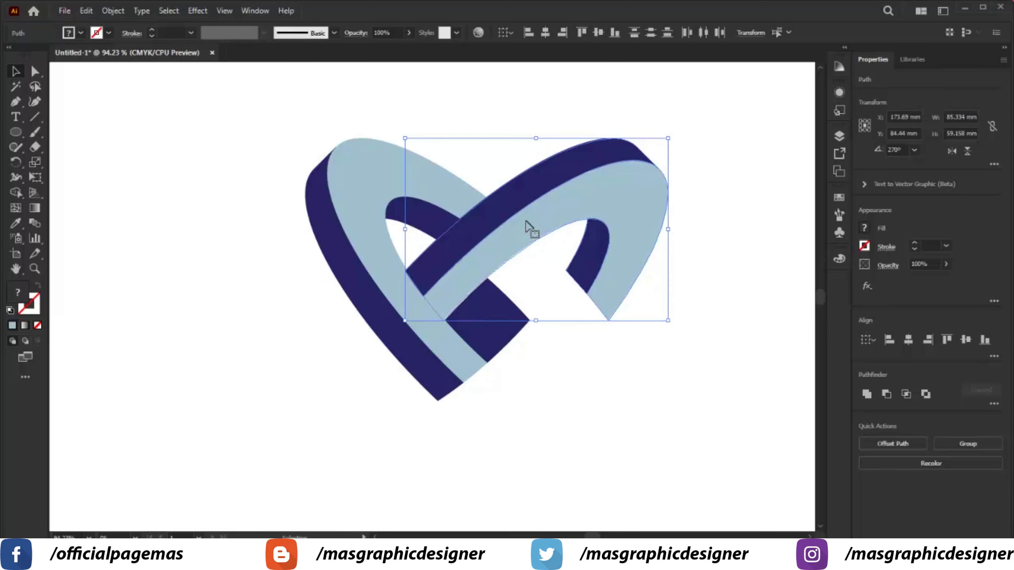
{"action": "key", "text": "Right"}
{"action": "left_click", "coordinate": [723, 267]}
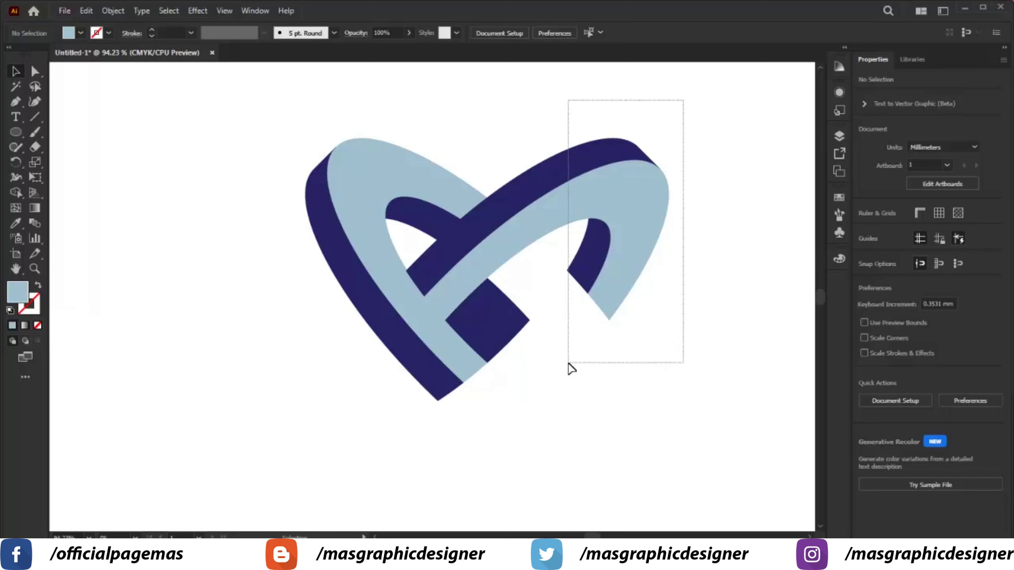
Paste a copy of the ribbon in place, rotate it upright and move it down-right across the first.
{"action": "left_click_drag", "start_coordinate": [638, 193], "coordinate": [568, 367]}
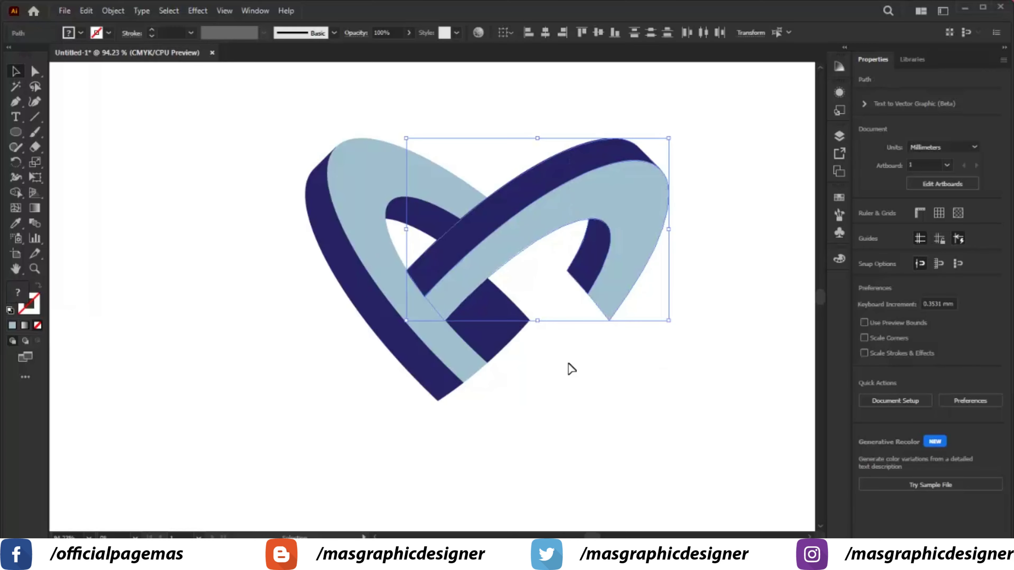
{"action": "left_click", "coordinate": [91, 14]}
{"action": "left_click", "coordinate": [106, 71]}
{"action": "left_click", "coordinate": [86, 10]}
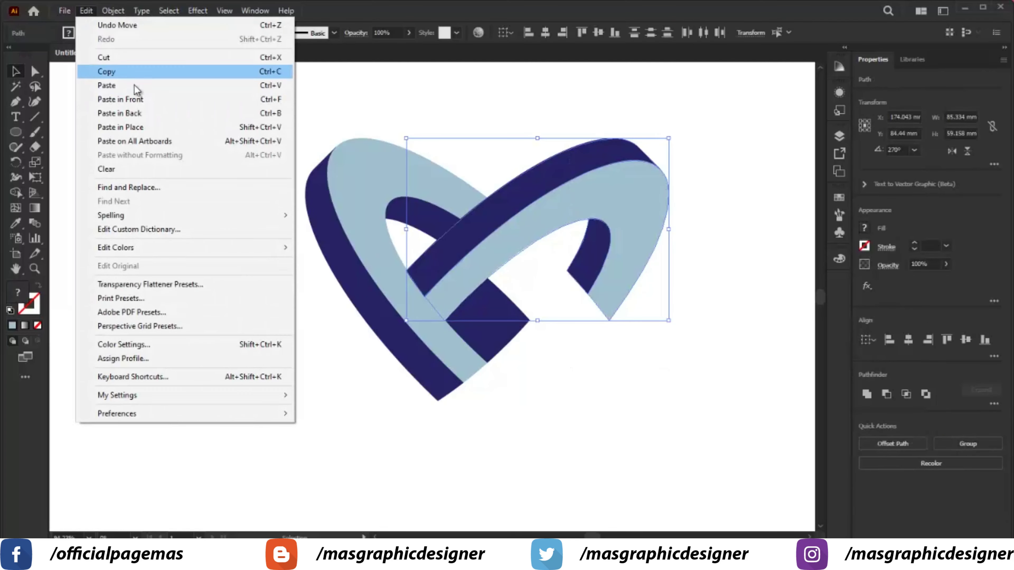
{"action": "left_click", "coordinate": [142, 127]}
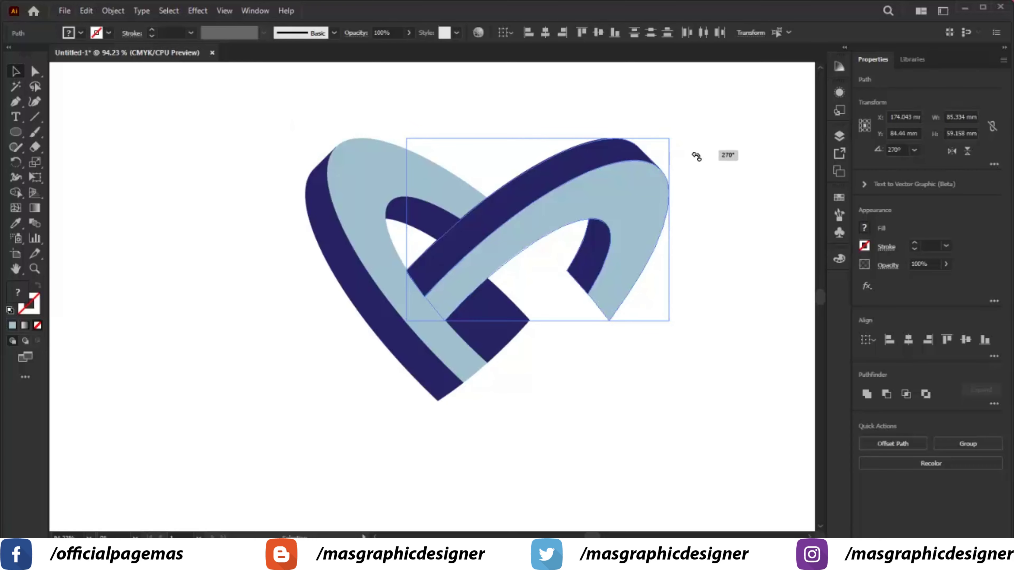
{"action": "left_click_drag", "start_coordinate": [697, 156], "coordinate": [687, 311]}
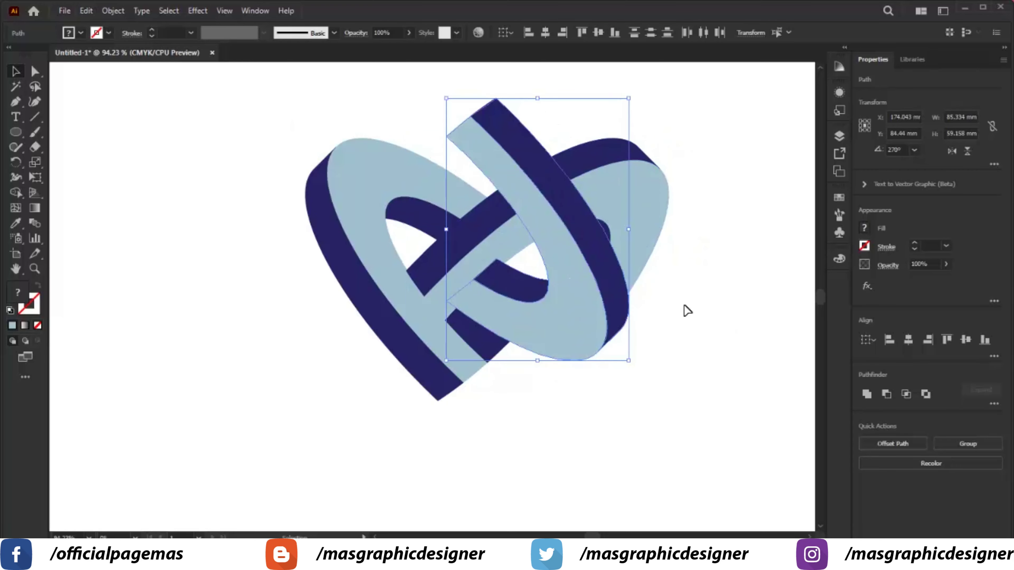
{"action": "mouse_move", "coordinate": [604, 306]}
{"action": "left_mouse_down"}
{"action": "mouse_move", "coordinate": [588, 348]}
{"action": "mouse_move", "coordinate": [590, 339]}
{"action": "left_mouse_up"}
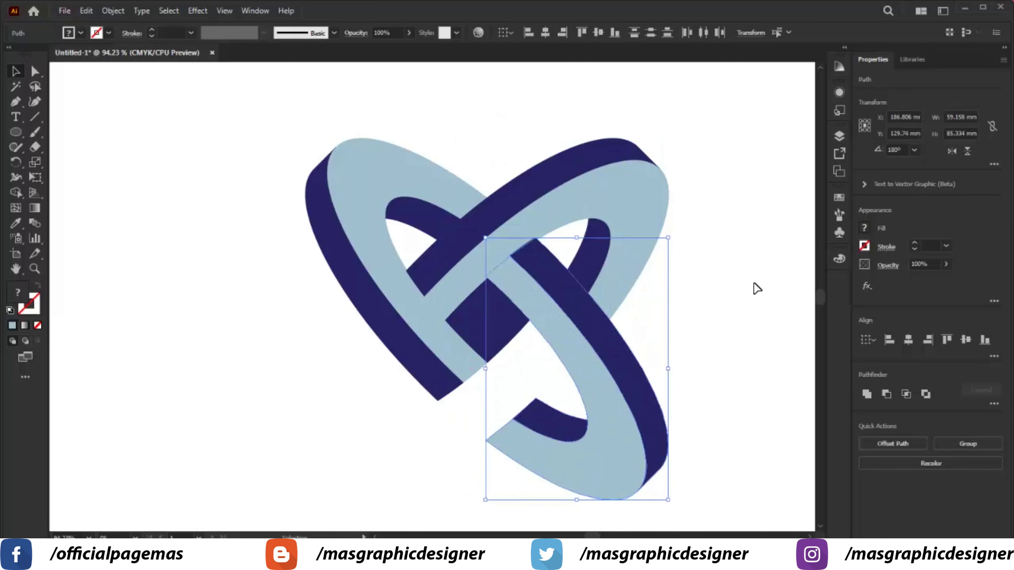
Zoom in on the crossing and nudge the lower ribbon copy so its edges meet the original.
{"action": "left_click", "coordinate": [750, 303]}
{"action": "left_click_drag", "start_coordinate": [737, 371], "coordinate": [578, 474]}
{"action": "left_click_drag", "start_coordinate": [544, 310], "coordinate": [544, 305]}
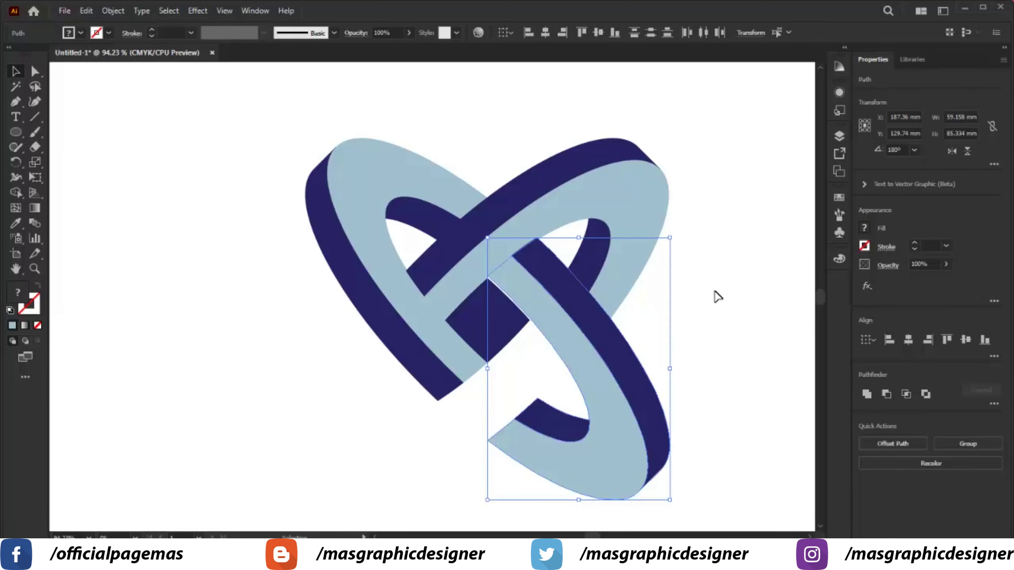
{"action": "key", "text": "z"}
{"action": "left_click_drag", "start_coordinate": [449, 221], "coordinate": [645, 419]}
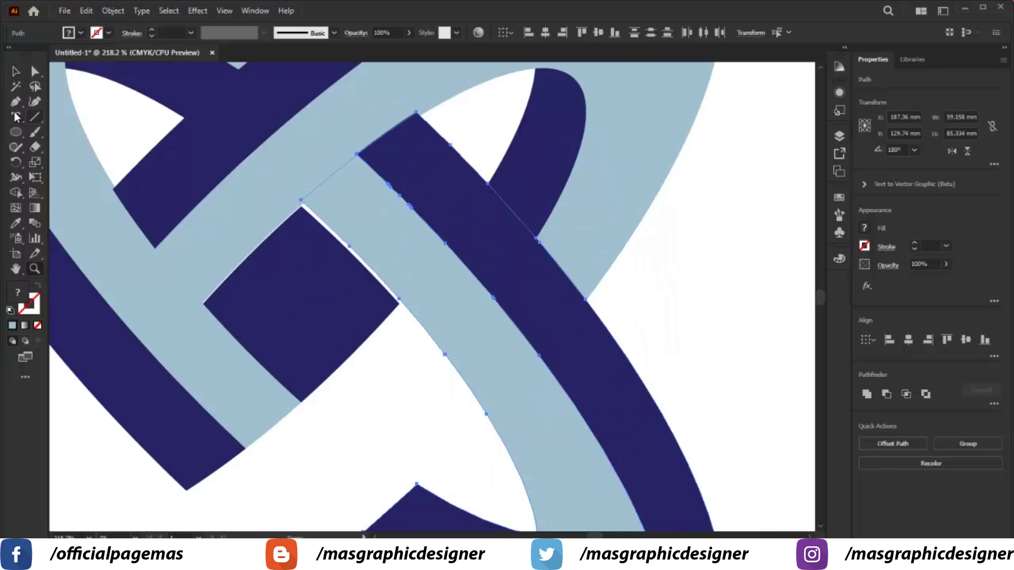
{"action": "left_click", "coordinate": [14, 72]}
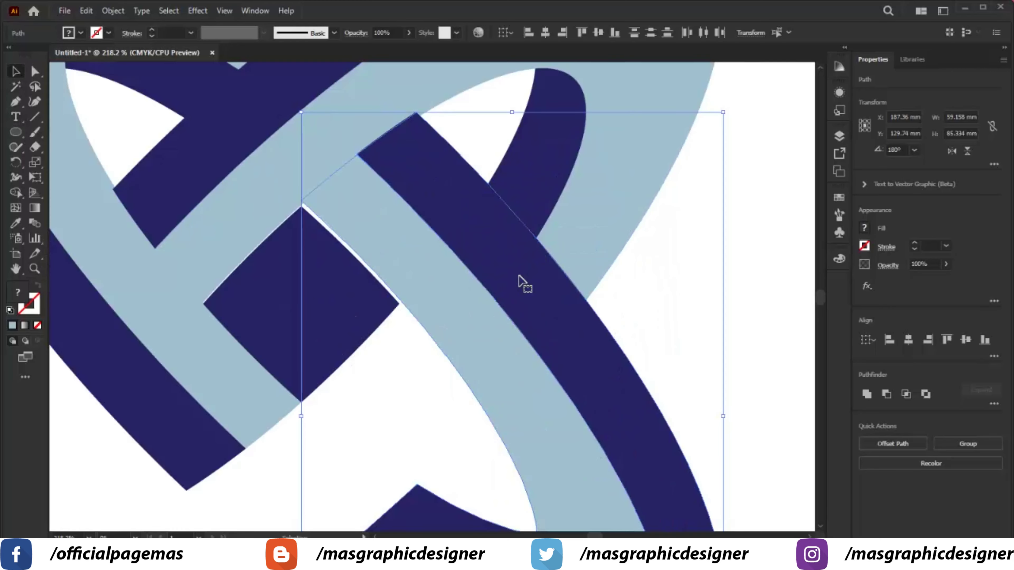
{"action": "key", "text": "Down"}
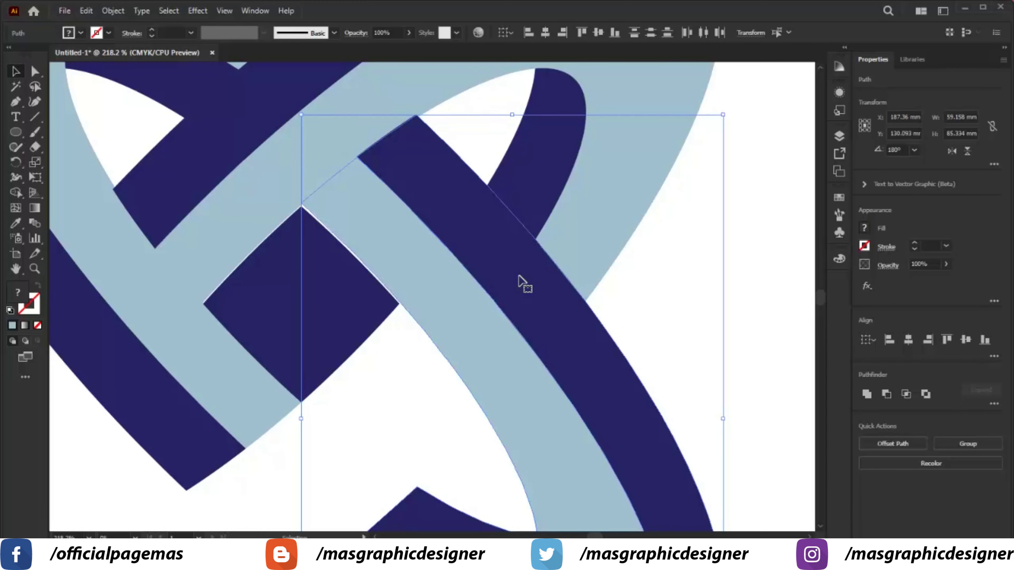
{"action": "key", "text": "Left"}
{"action": "key", "text": "Right"}
{"action": "key", "text": "Down"}
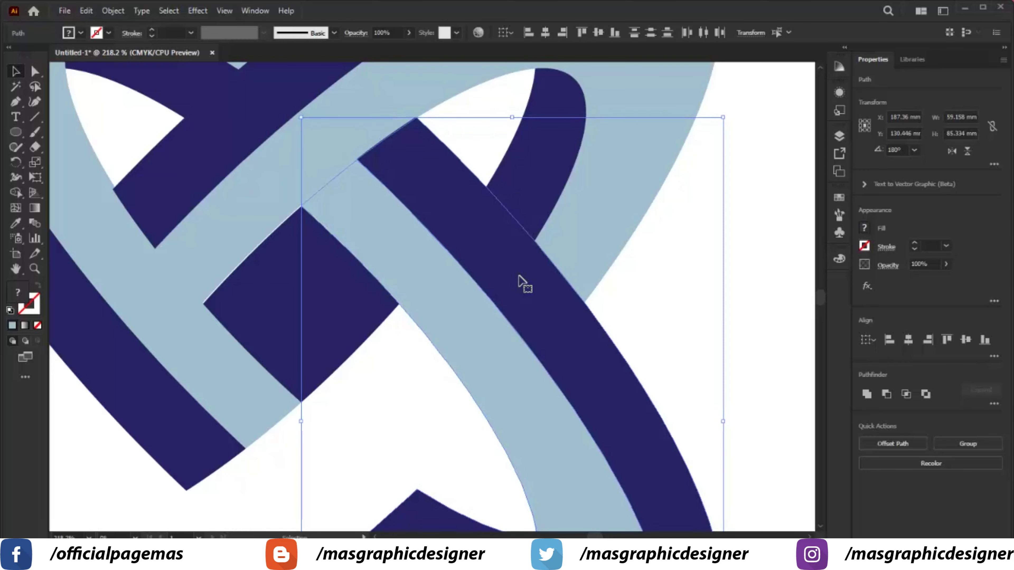
Zoom out to view the whole interlocking shape and reselect the lower-right ribbon copy.
{"action": "key", "text": "z"}
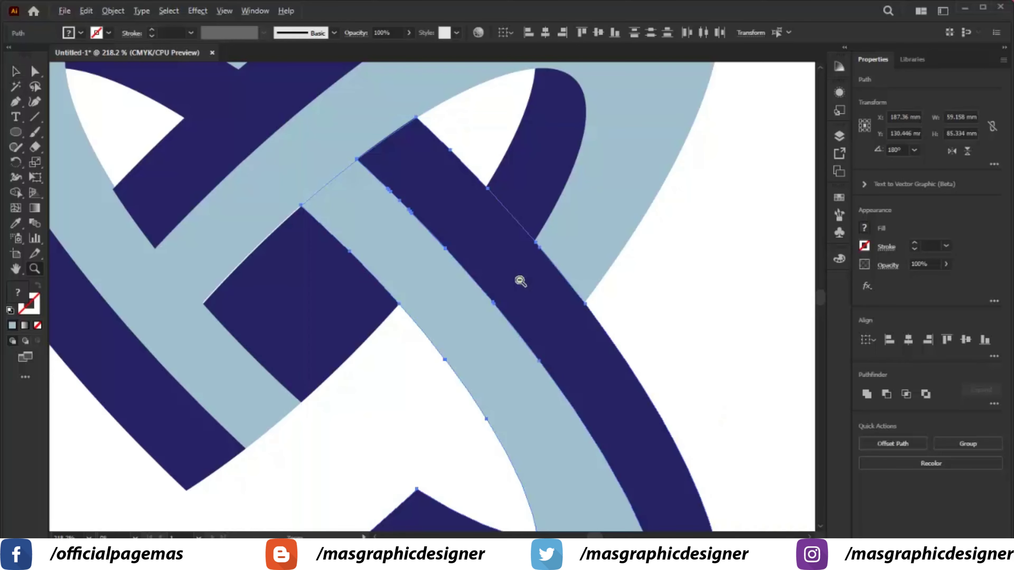
{"action": "left_click", "coordinate": [520, 279], "text": "alt"}
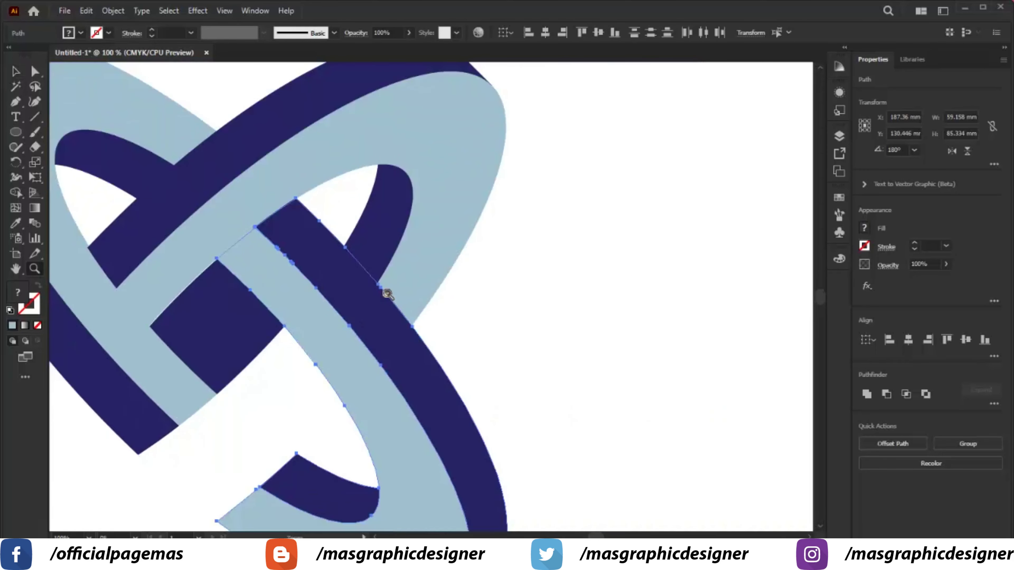
{"action": "left_click", "coordinate": [387, 294], "text": "alt"}
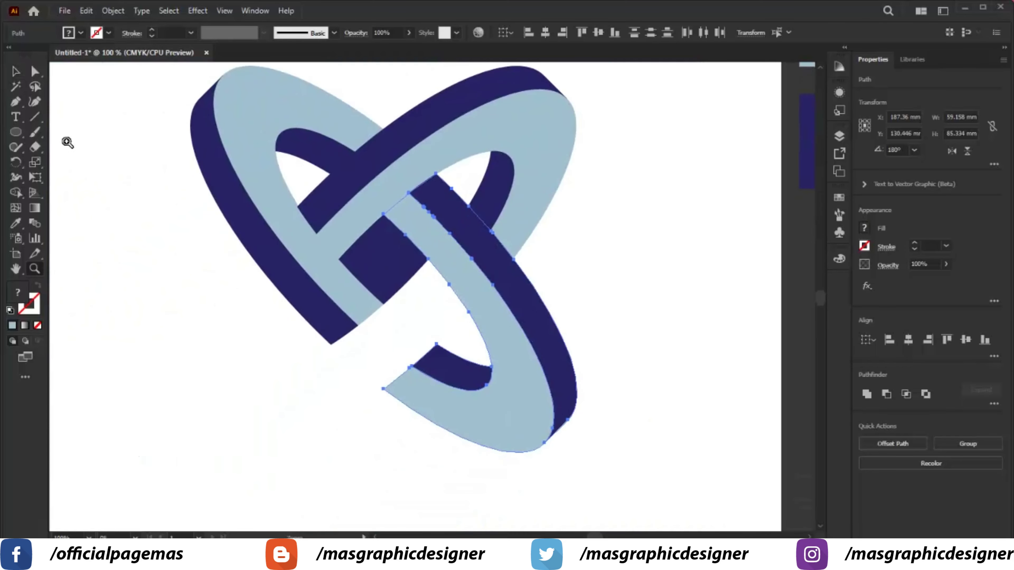
{"action": "key", "text": "v"}
{"action": "left_click_drag", "start_coordinate": [657, 322], "coordinate": [395, 466]}
Paste a copy of the lower-right ribbon in place, rotate it 90° and move it lower left.
{"action": "left_click", "coordinate": [86, 10]}
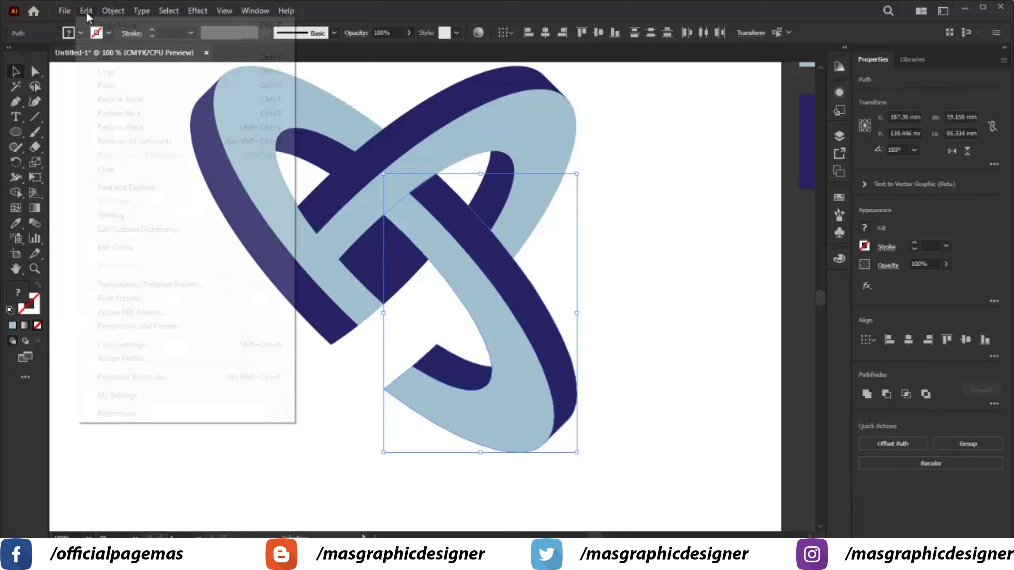
{"action": "left_click", "coordinate": [106, 71]}
{"action": "left_click", "coordinate": [87, 11]}
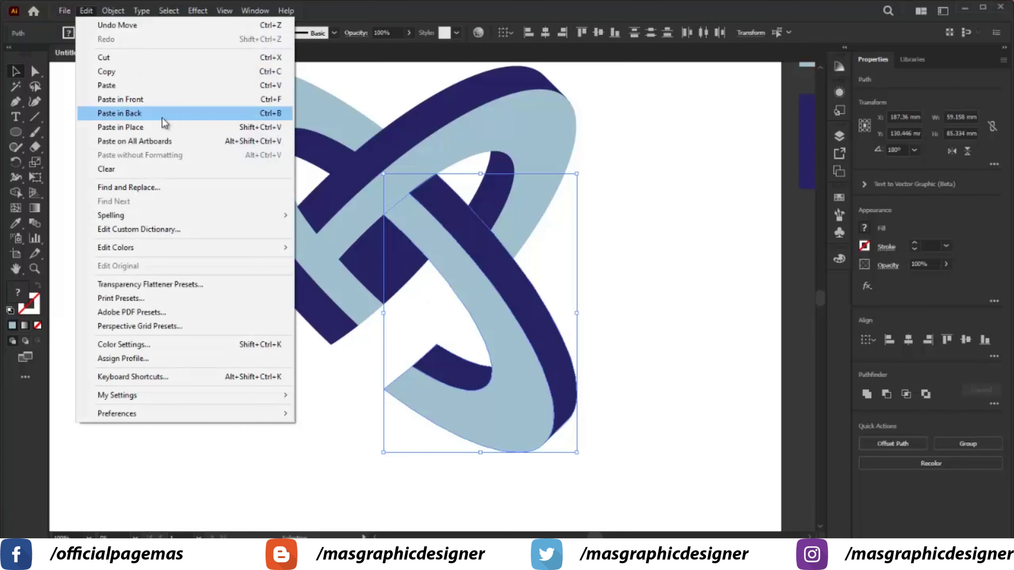
{"action": "left_click", "coordinate": [158, 128]}
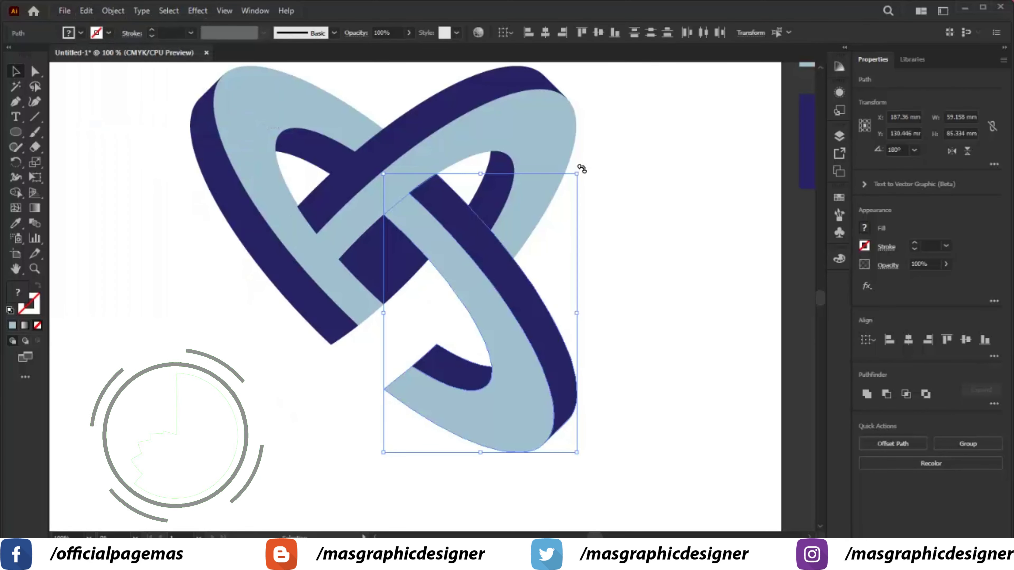
{"action": "left_click_drag", "start_coordinate": [585, 172], "coordinate": [658, 370]}
{"action": "mouse_move", "coordinate": [582, 277]}
{"action": "left_mouse_down"}
{"action": "mouse_move", "coordinate": [435, 326]}
{"action": "mouse_move", "coordinate": [452, 316]}
{"action": "left_mouse_up"}
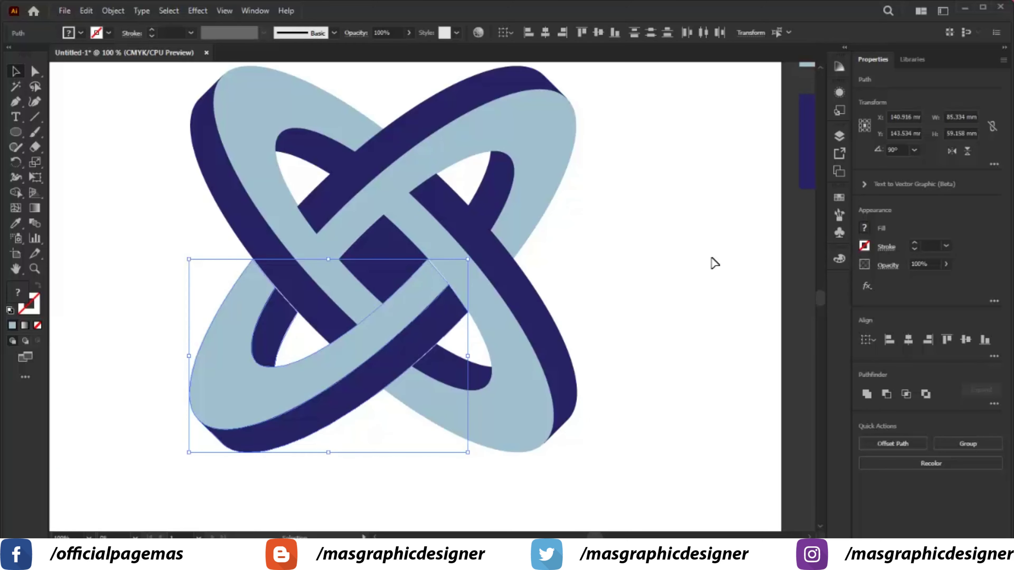
Nudge the third ribbon into alignment with the arrow keys and deselect it.
{"action": "key", "text": "Up"}
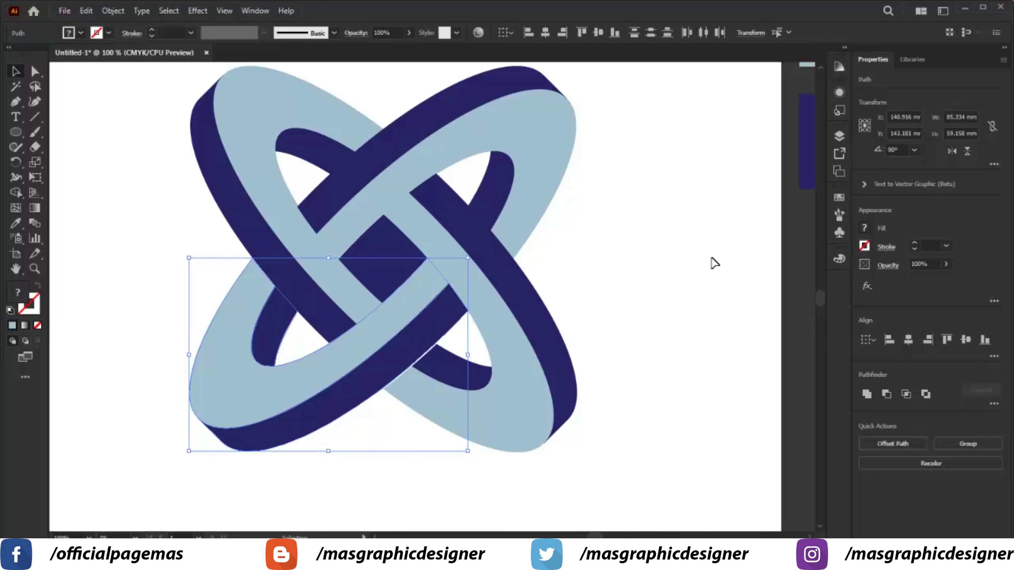
{"action": "key", "text": "Down"}
{"action": "key", "text": "Right"}
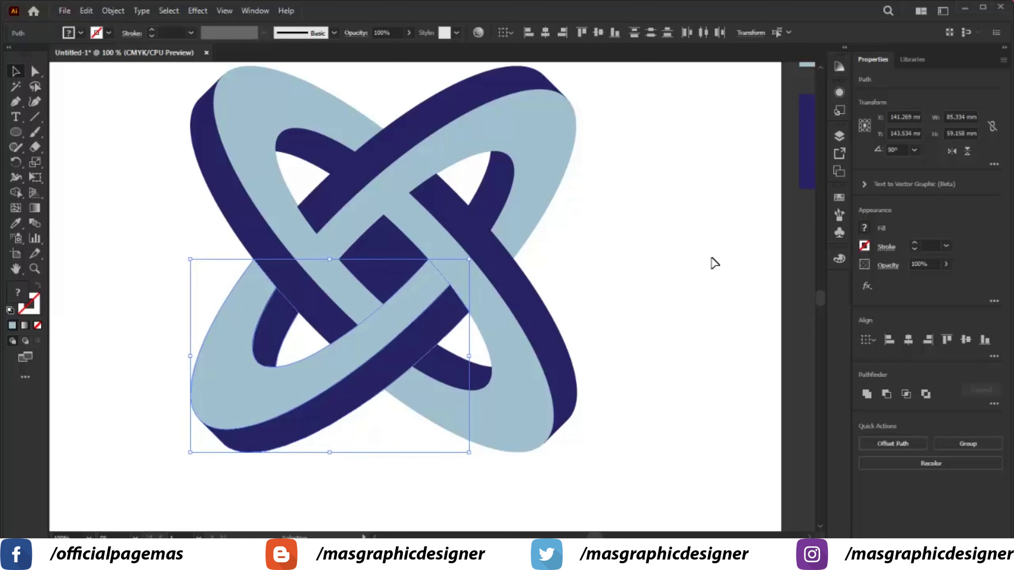
{"action": "left_click", "coordinate": [712, 264]}
Fit the artboard in the window and move all the logo paths toward its centre.
{"action": "key", "text": "z"}
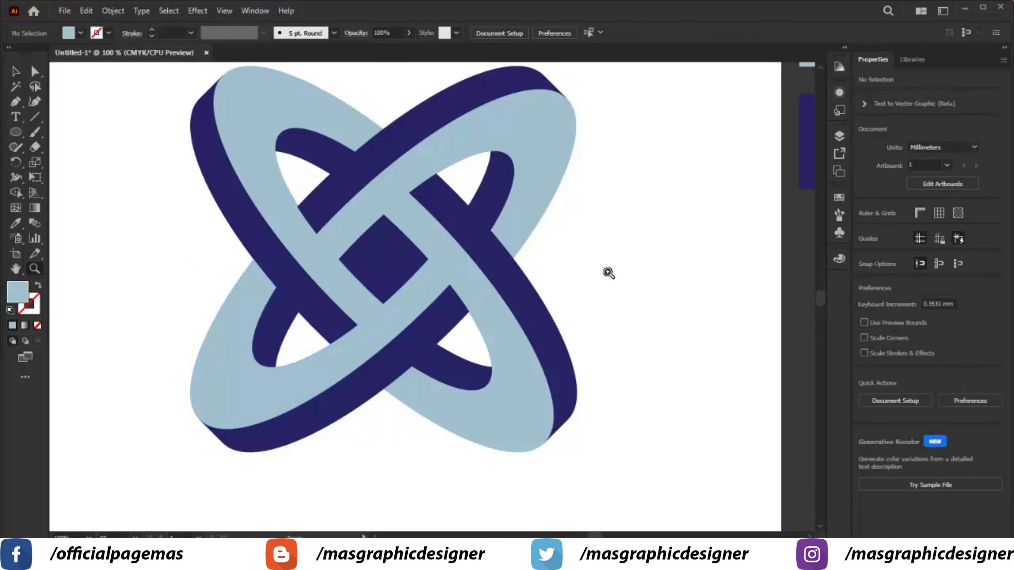
{"action": "left_click", "coordinate": [607, 276], "text": "alt"}
{"action": "key", "text": "ctrl+0"}
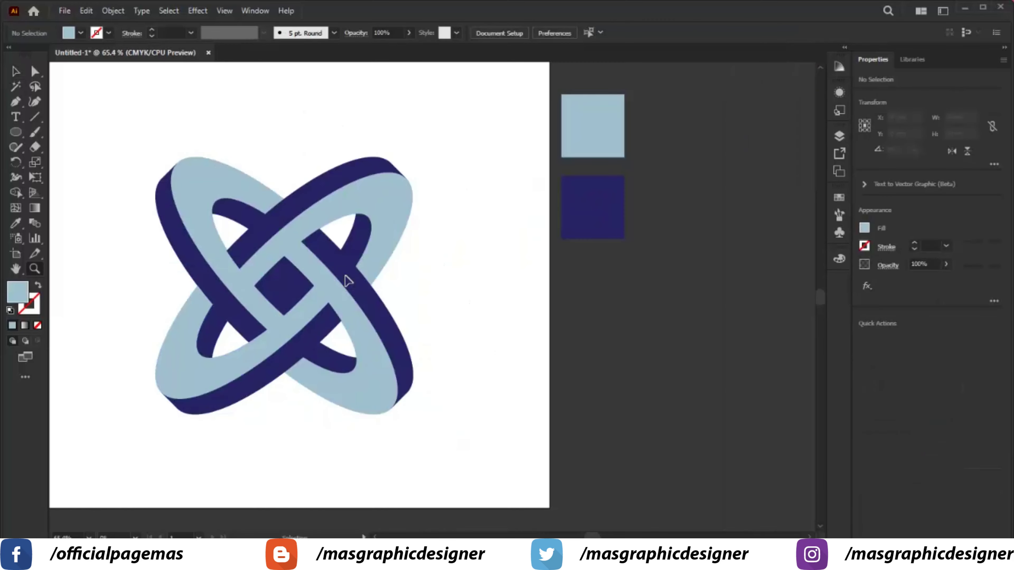
{"action": "left_click", "coordinate": [16, 71]}
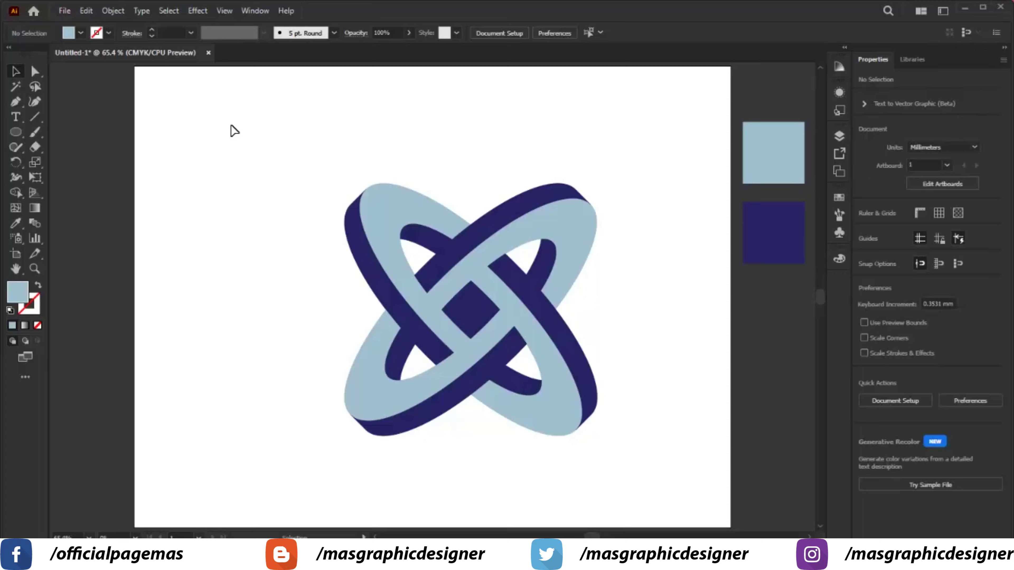
{"action": "left_click_drag", "start_coordinate": [231, 127], "coordinate": [634, 496]}
{"action": "left_click_drag", "start_coordinate": [489, 316], "coordinate": [450, 280]}
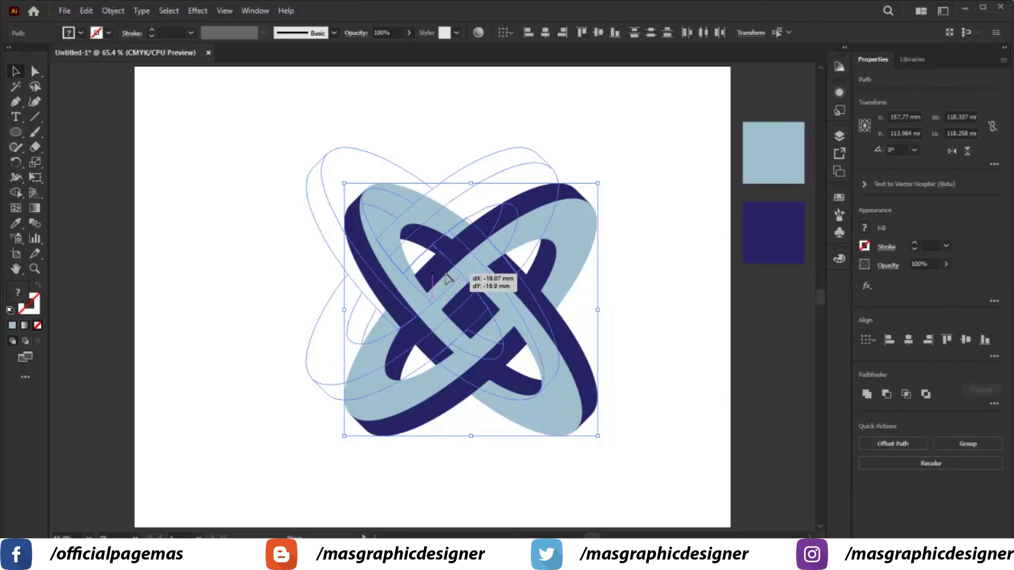
{"action": "left_click", "coordinate": [255, 150]}
Zoom in on the logo and delete the dark diamond at its centre.
{"action": "key", "text": "z"}
{"action": "left_click_drag", "start_coordinate": [244, 131], "coordinate": [603, 434]}
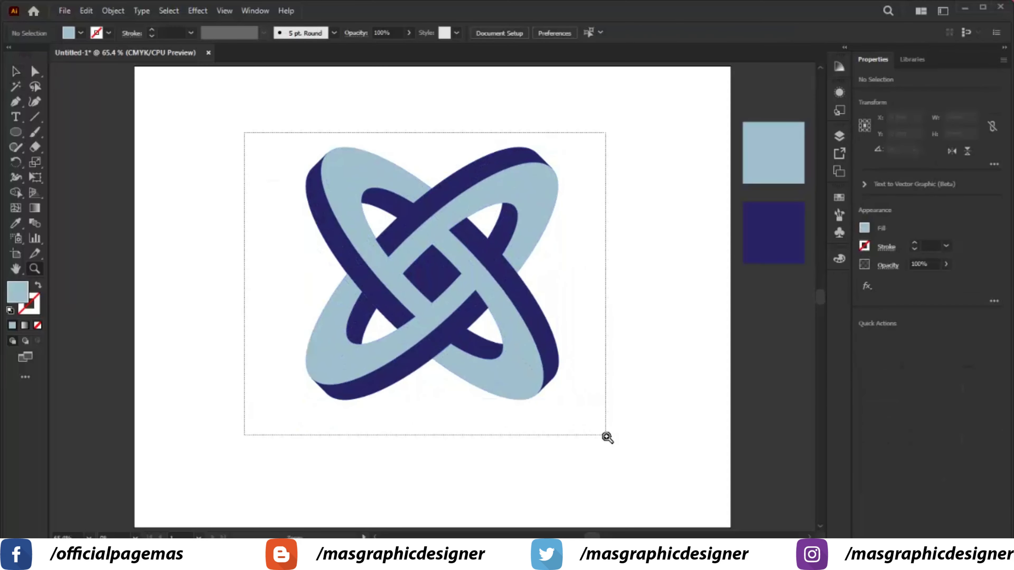
{"action": "key", "text": "v"}
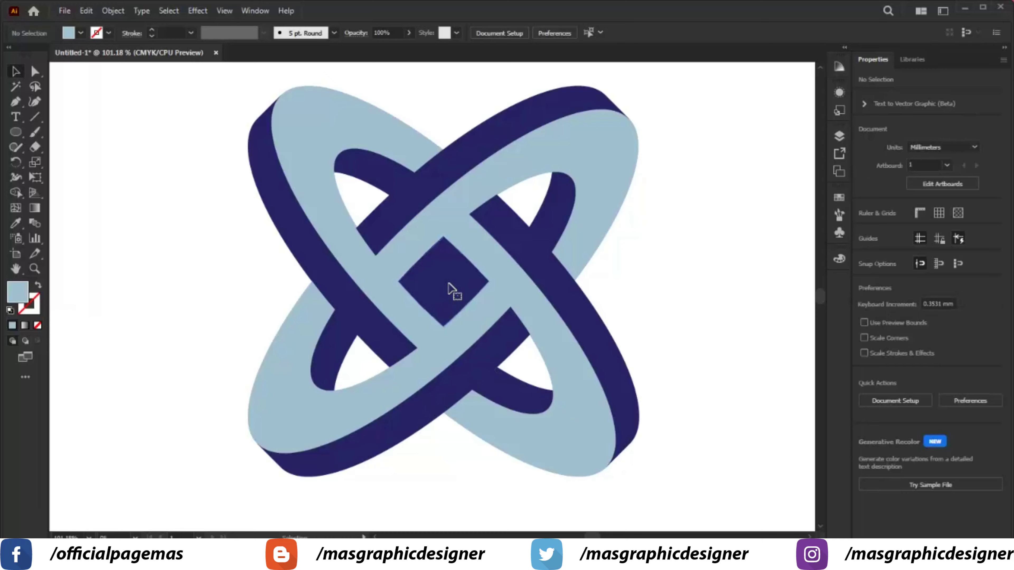
{"action": "left_click", "coordinate": [450, 290]}
{"action": "key", "text": "Delete"}
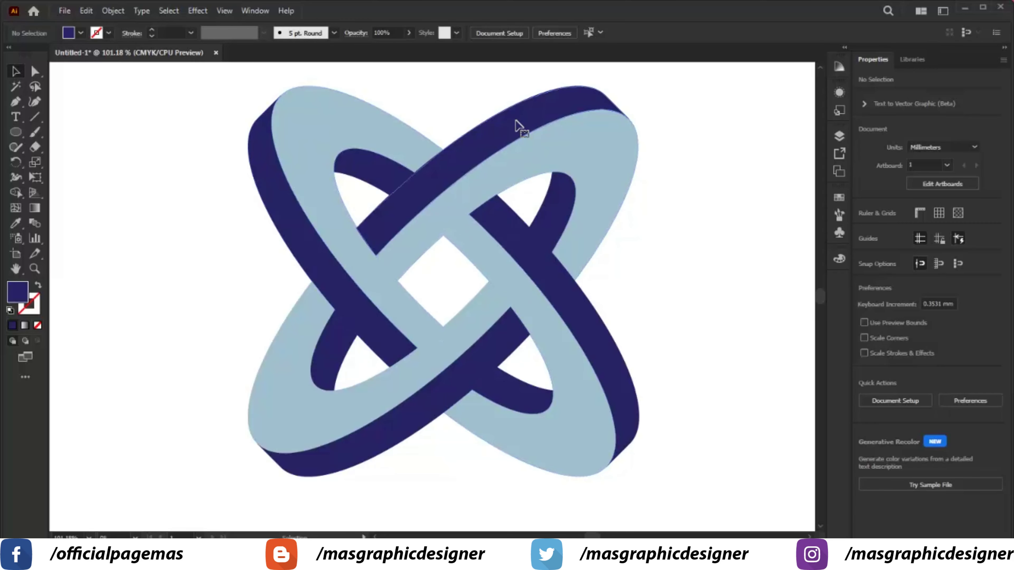
Open the Pathfinder panel and unite the first set of overlapping light-blue band pieces.
{"action": "left_click", "coordinate": [517, 129]}
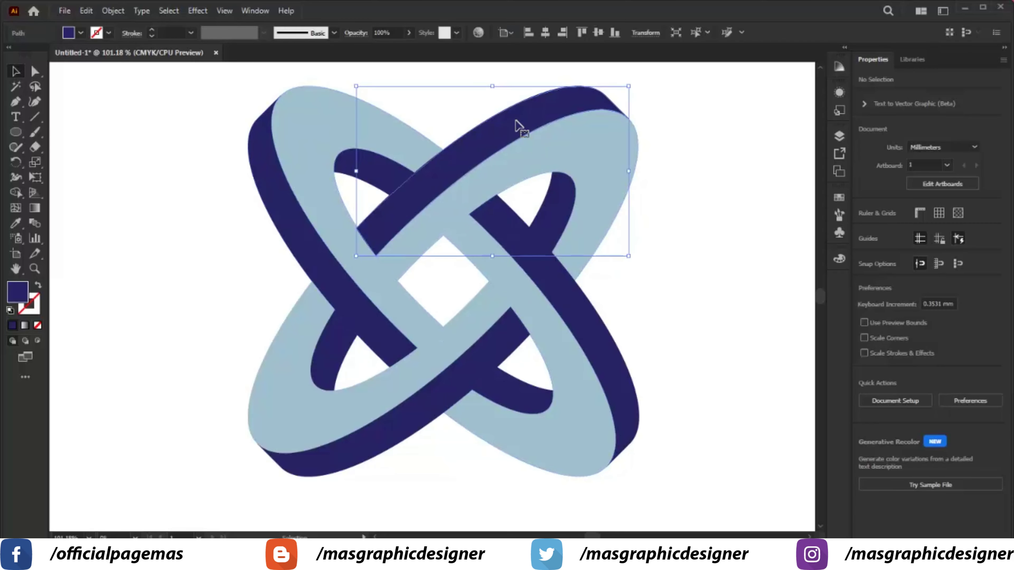
{"action": "left_click", "coordinate": [290, 353], "text": "shift"}
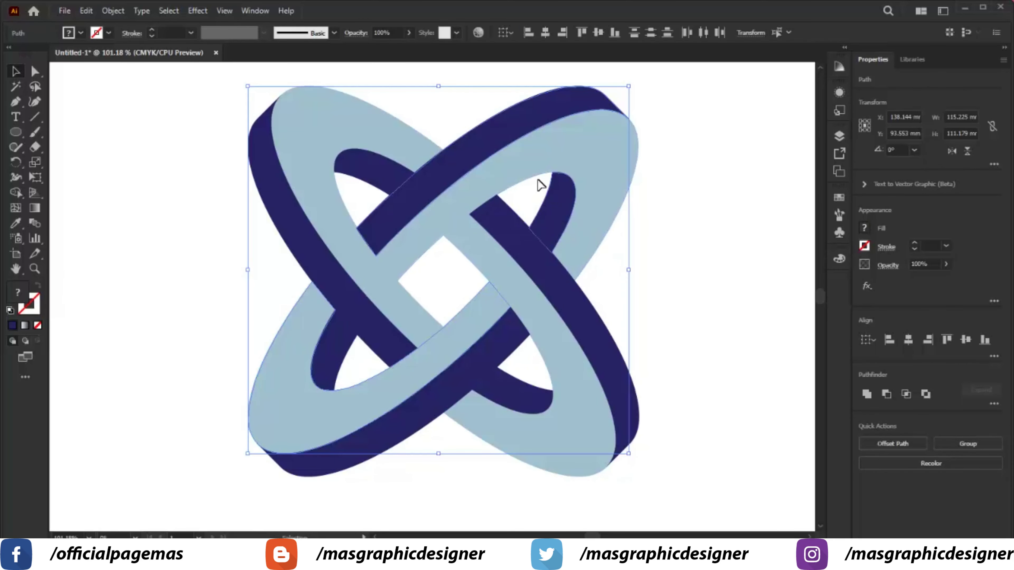
{"action": "left_click", "coordinate": [255, 11]}
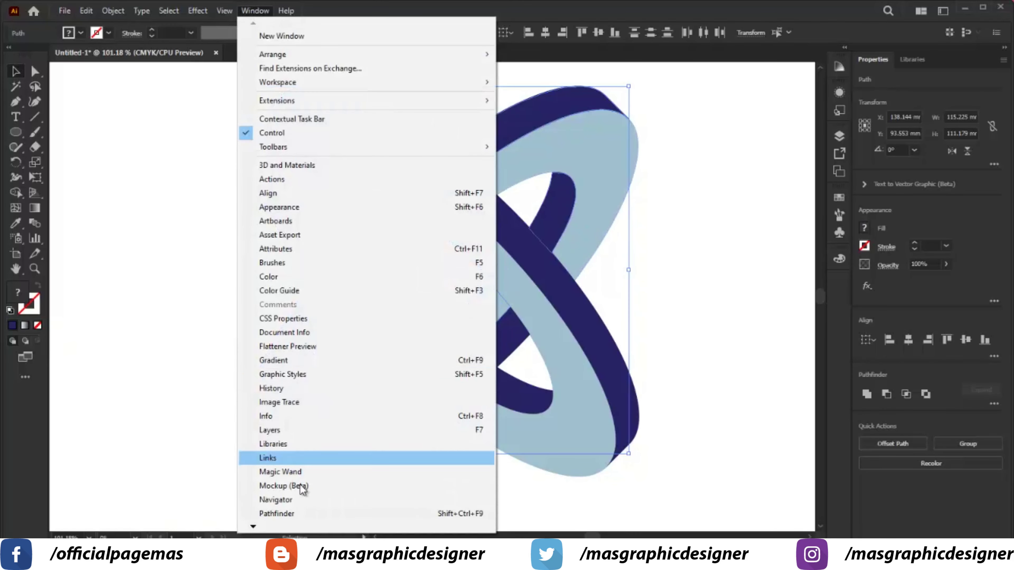
{"action": "left_click", "coordinate": [293, 515]}
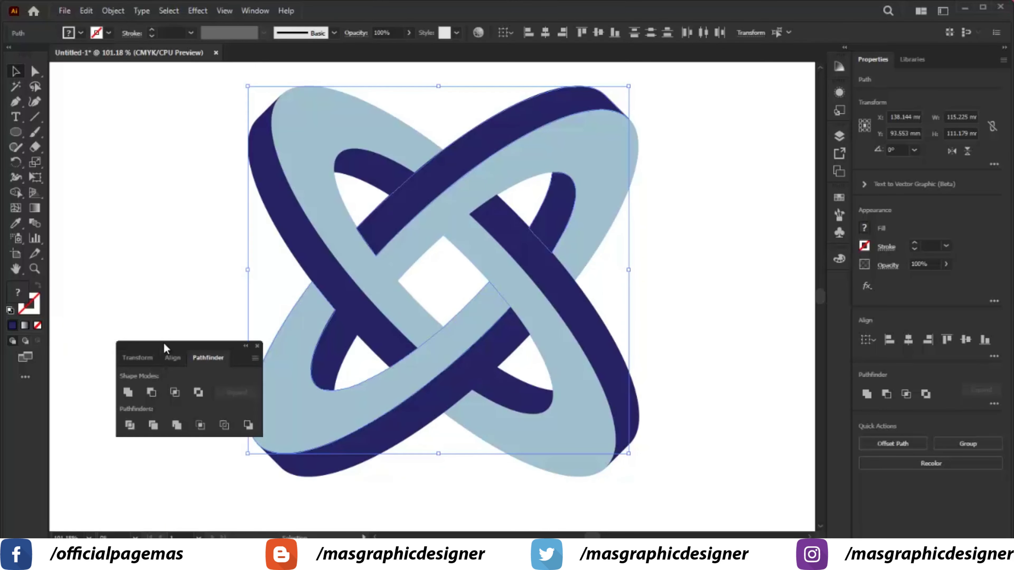
{"action": "left_click_drag", "start_coordinate": [166, 347], "coordinate": [109, 126]}
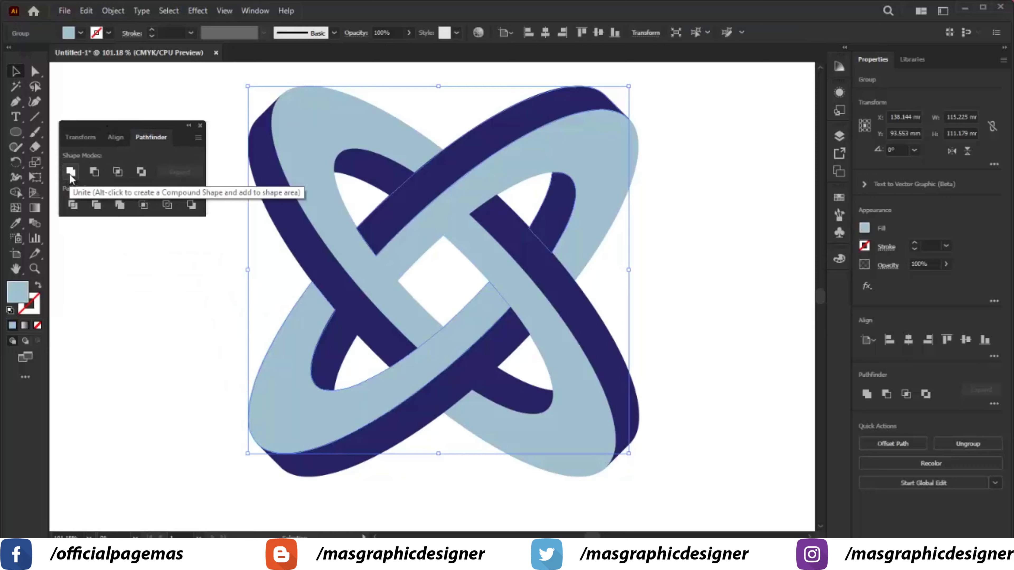
{"action": "left_click", "coordinate": [71, 174]}
Unite the inner light-blue ellipse with its neighbouring pieces, then the upper-left ellipse pieces.
{"action": "left_click", "coordinate": [143, 280]}
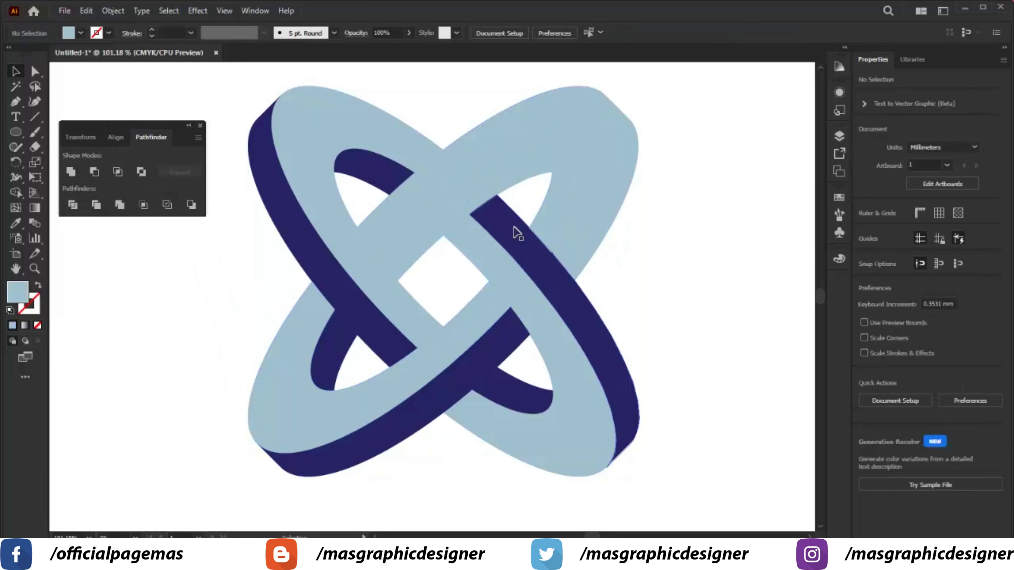
{"action": "left_click", "coordinate": [590, 159]}
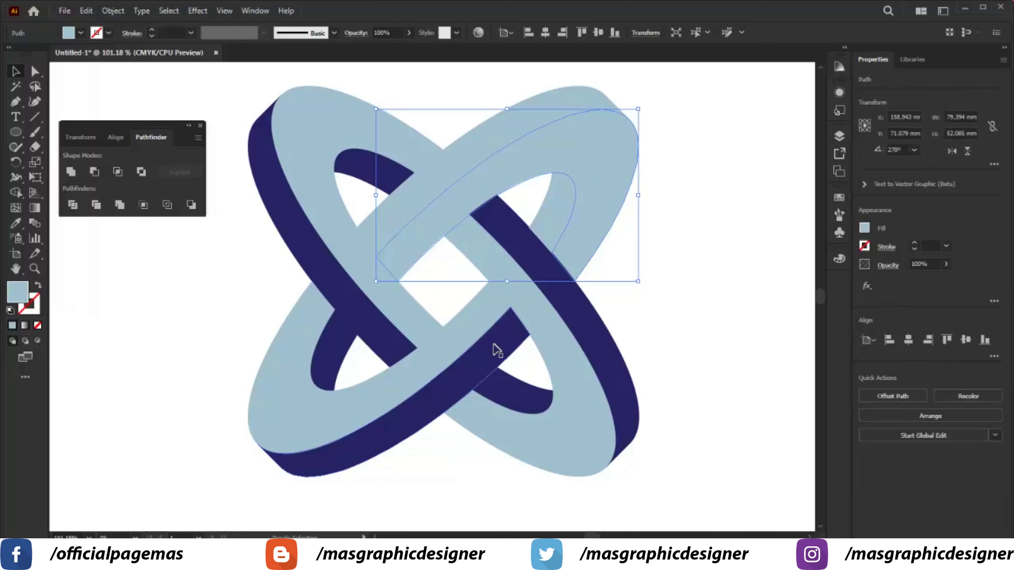
{"action": "left_click", "coordinate": [497, 351], "text": "shift"}
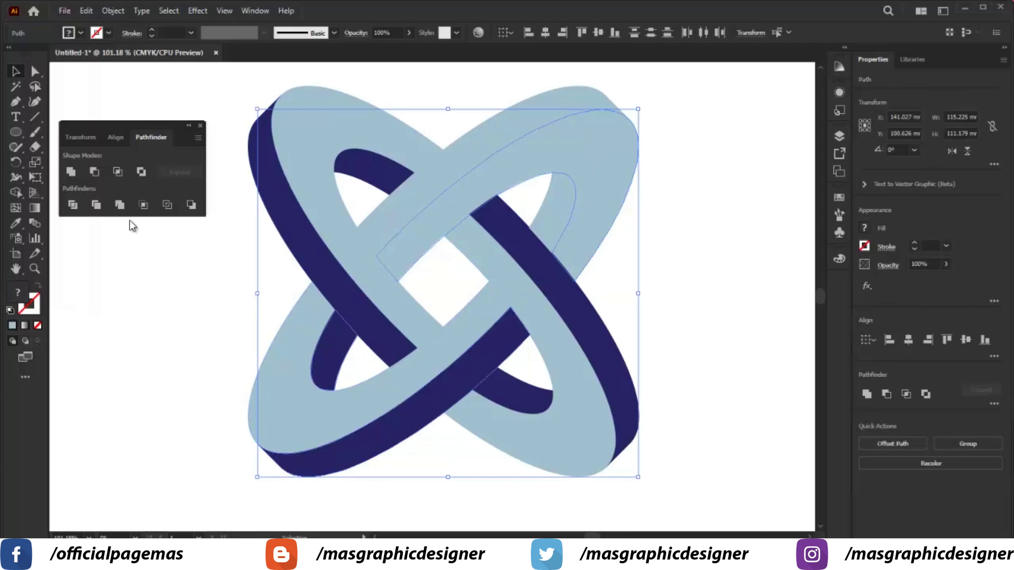
{"action": "left_click", "coordinate": [71, 172]}
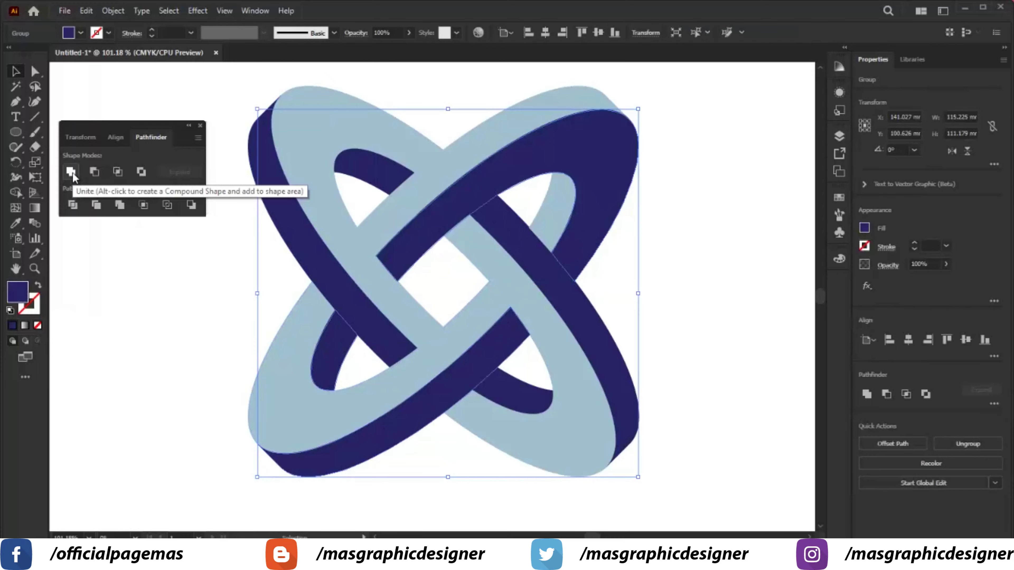
{"action": "left_click", "coordinate": [176, 345]}
{"action": "left_click", "coordinate": [314, 138]}
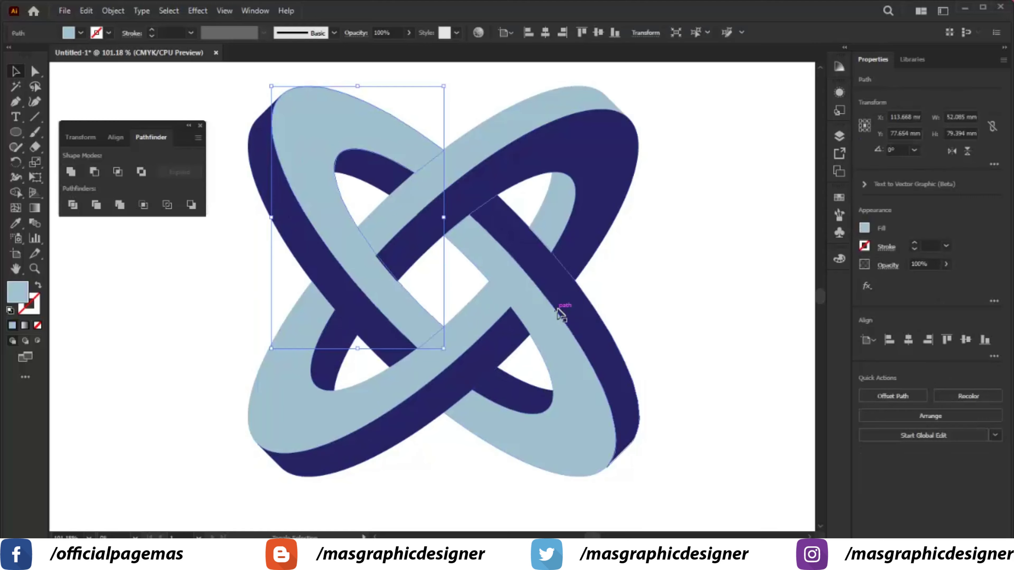
{"action": "left_click", "coordinate": [575, 320], "text": "shift"}
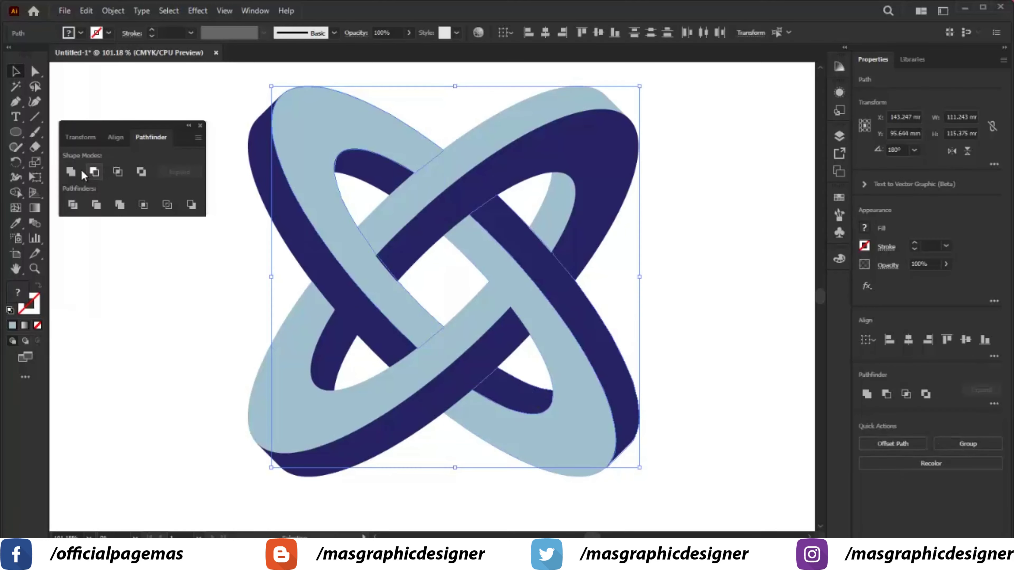
{"action": "left_click", "coordinate": [71, 172]}
Unite the navy left-ring piece with the light-blue ring and close the Pathfinder panel.
{"action": "left_click", "coordinate": [166, 300]}
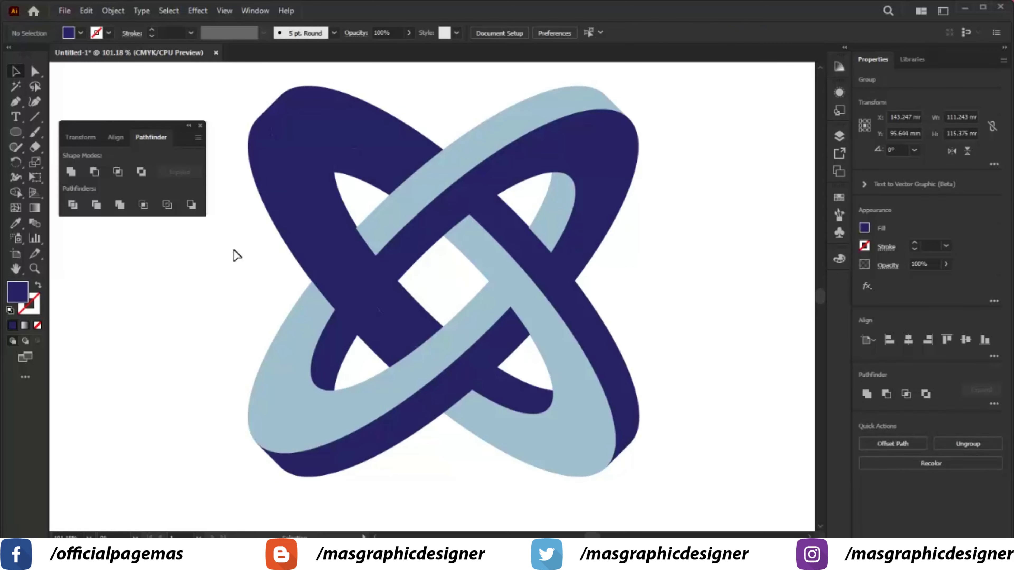
{"action": "left_click", "coordinate": [284, 222]}
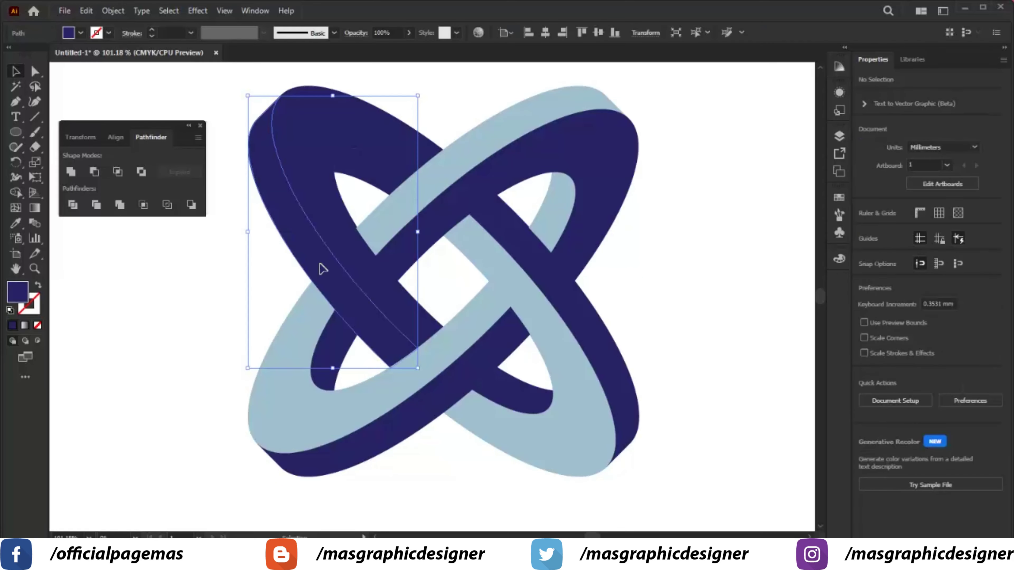
{"action": "left_click", "coordinate": [533, 448], "text": "shift"}
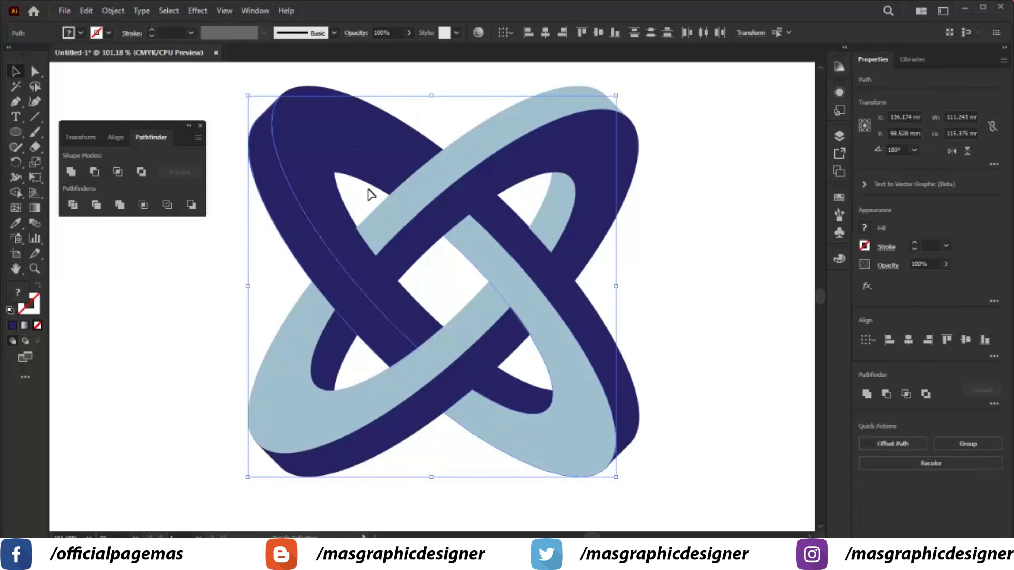
{"action": "left_click", "coordinate": [71, 171]}
{"action": "left_click", "coordinate": [146, 325]}
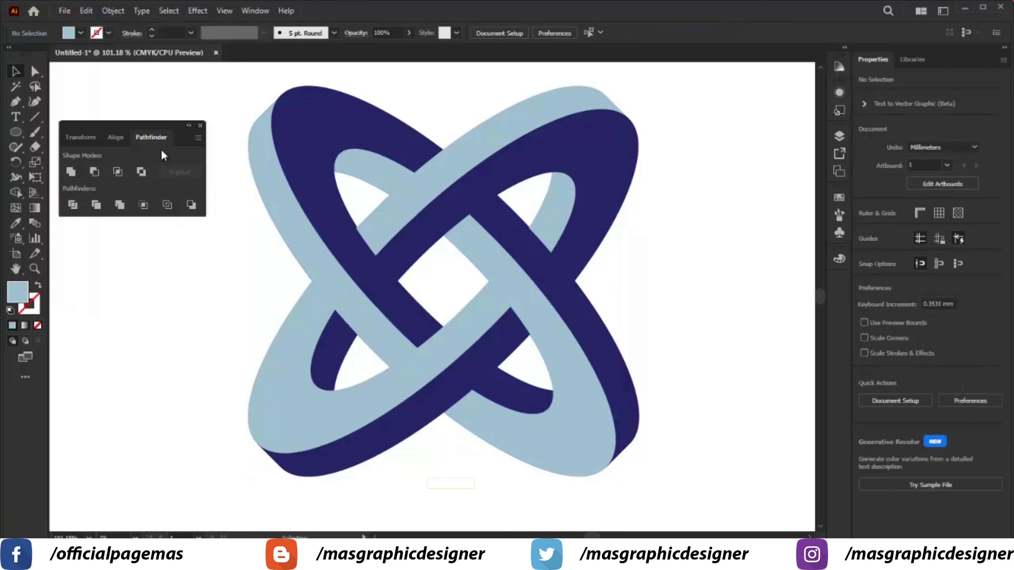
{"action": "left_click", "coordinate": [200, 126]}
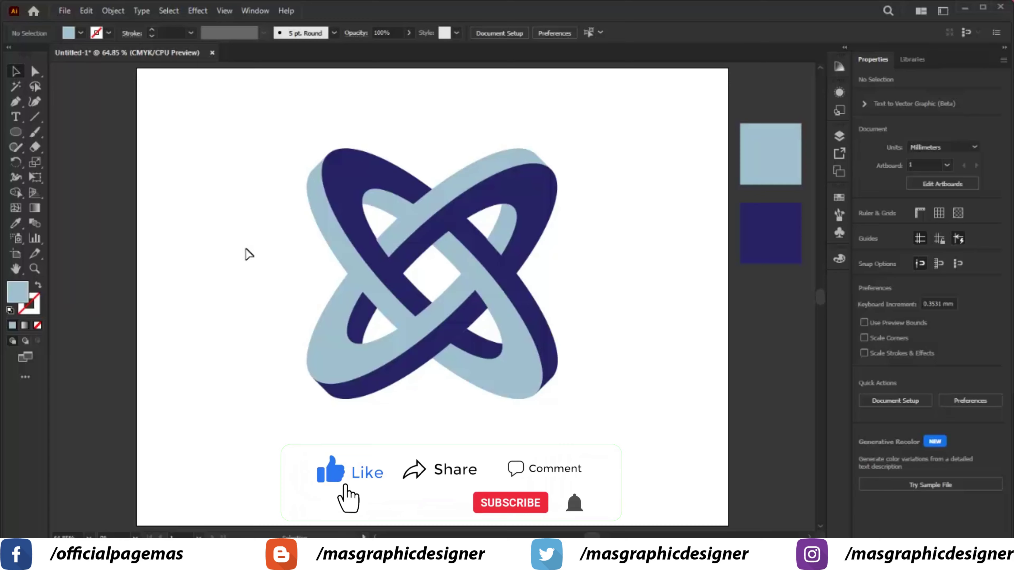
Give the entire logo a 1 pt white stroke.
{"action": "left_click_drag", "start_coordinate": [178, 106], "coordinate": [613, 460]}
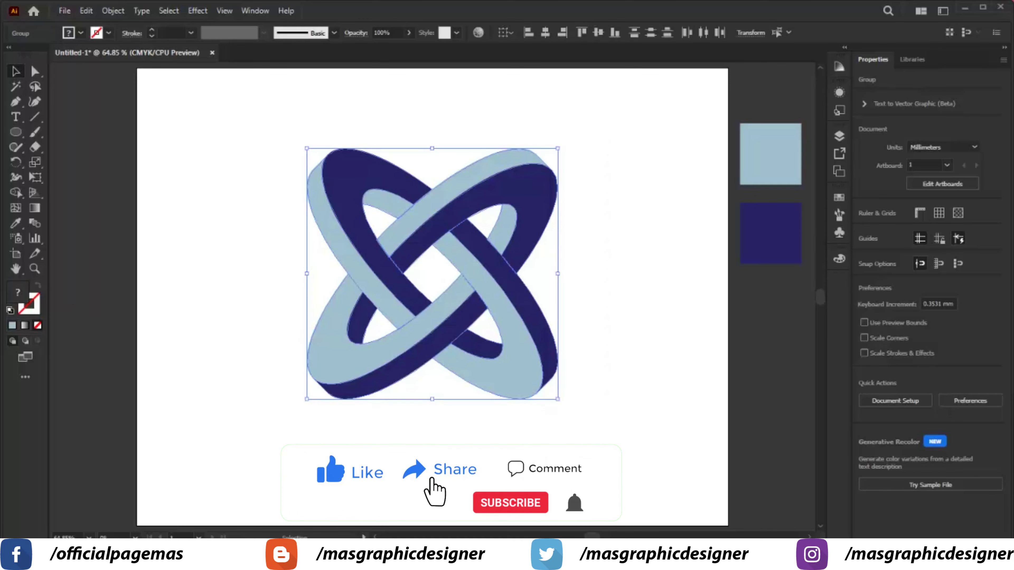
{"action": "key", "text": "a"}
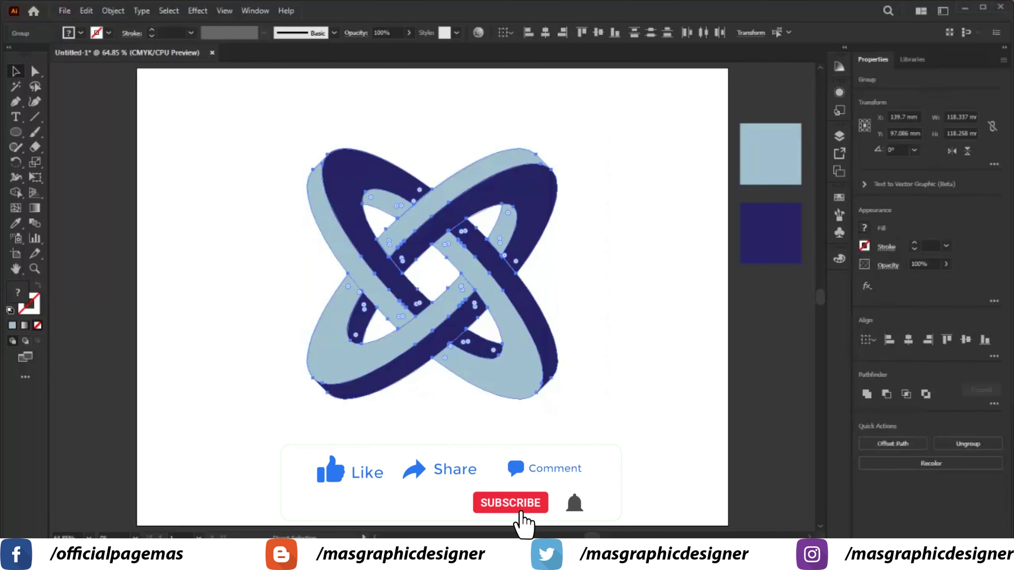
{"action": "key", "text": "v"}
{"action": "left_click", "coordinate": [108, 33]}
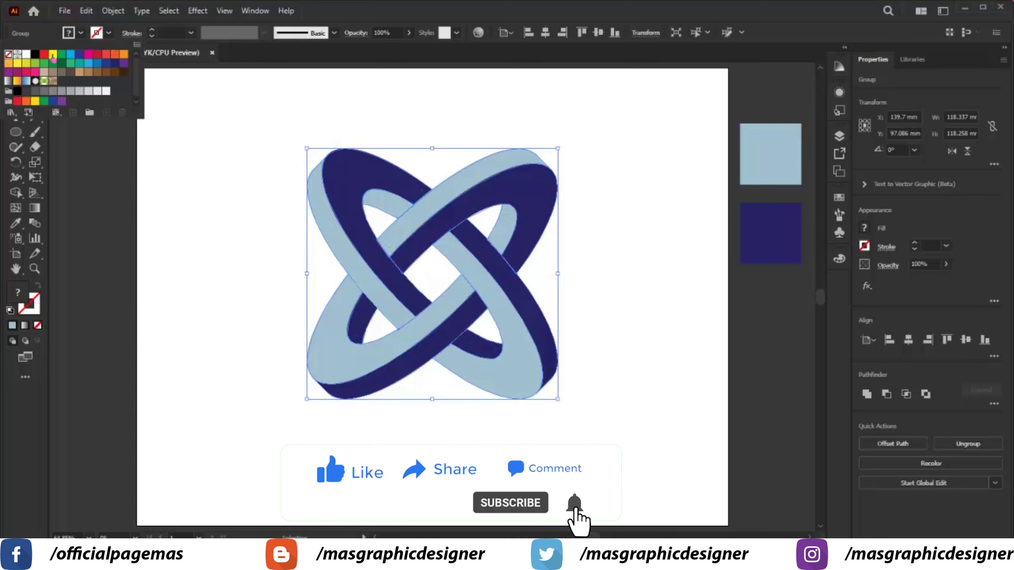
{"action": "left_click", "coordinate": [301, 250]}
{"action": "left_click", "coordinate": [261, 236]}
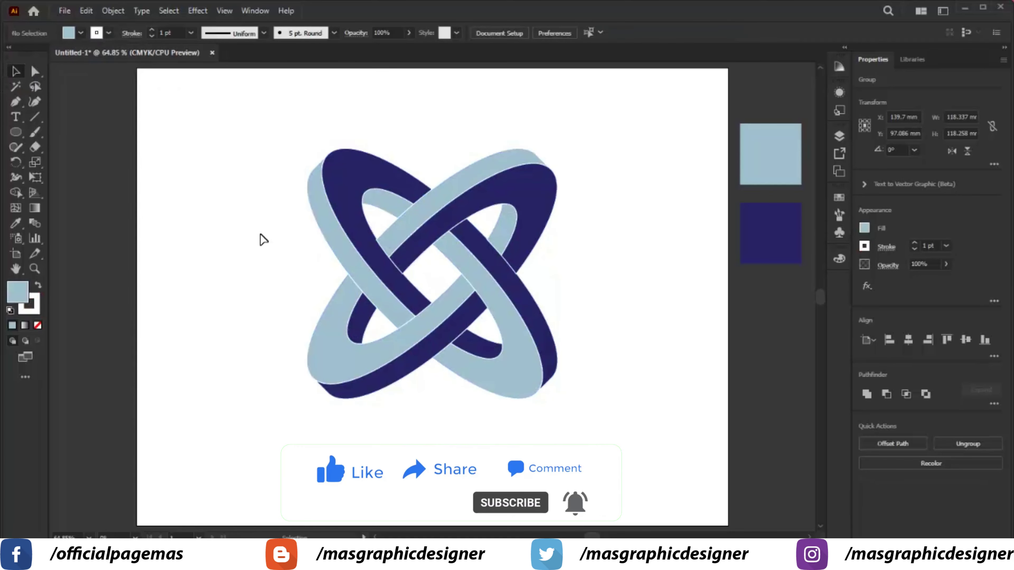
Scale the logo up to about 176 mm wide, shift it down slightly, and zoom in.
{"action": "mouse_move", "coordinate": [404, 293]}
{"action": "left_mouse_down"}
{"action": "mouse_move", "coordinate": [583, 414]}
{"action": "mouse_move", "coordinate": [618, 459]}
{"action": "left_mouse_up"}
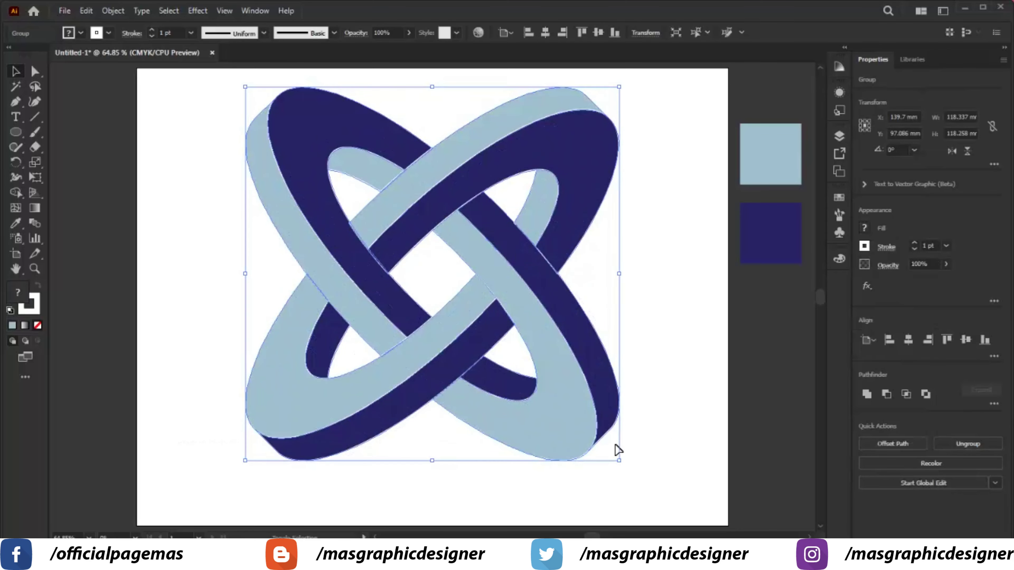
{"action": "left_click_drag", "start_coordinate": [514, 236], "coordinate": [513, 253]}
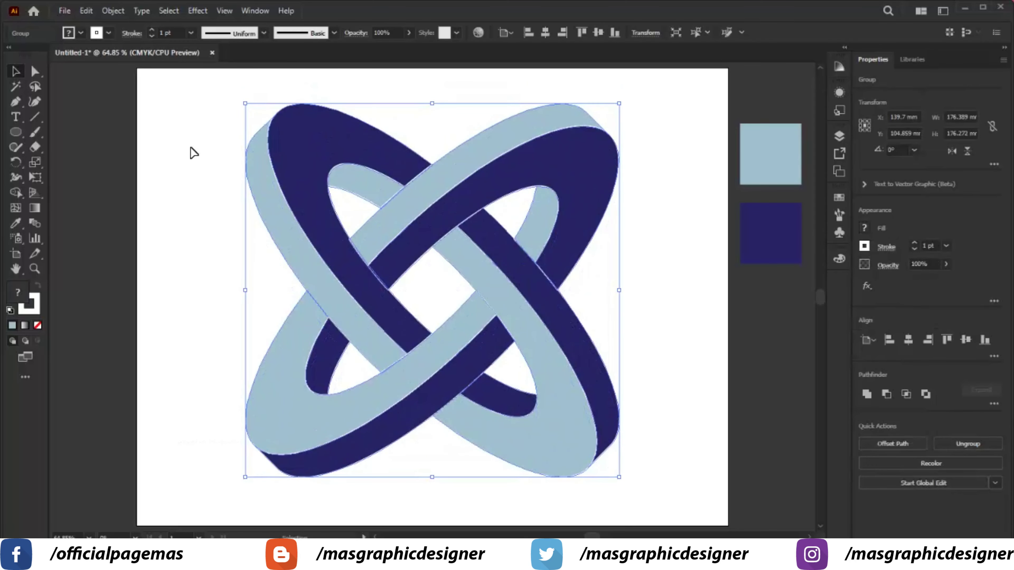
{"action": "left_click", "coordinate": [193, 153]}
{"action": "key", "text": "z"}
{"action": "mouse_move", "coordinate": [197, 92]}
{"action": "left_mouse_down"}
{"action": "mouse_move", "coordinate": [631, 444]}
{"action": "mouse_move", "coordinate": [657, 495]}
{"action": "left_mouse_up"}
{"action": "left_click", "coordinate": [16, 72]}
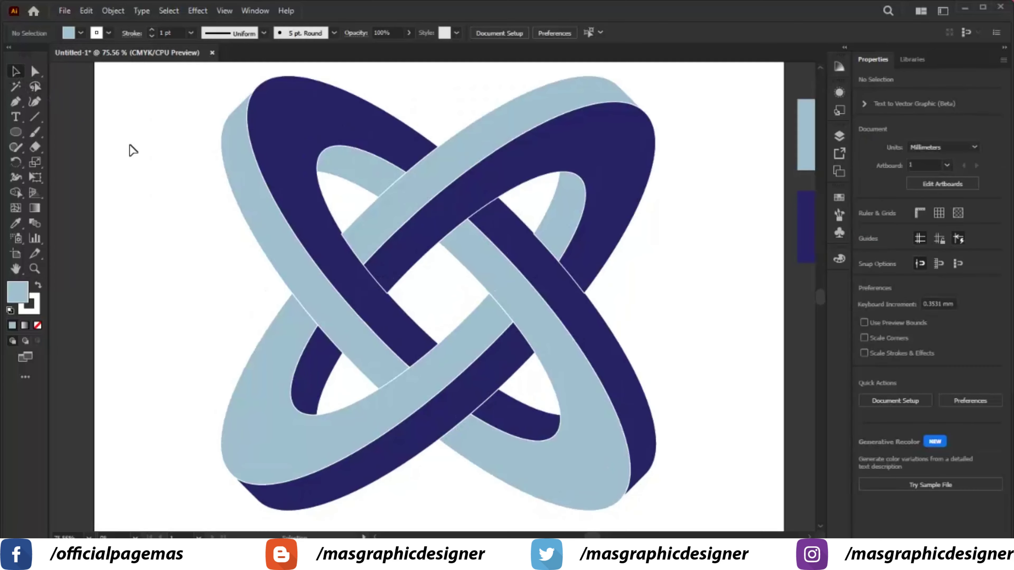